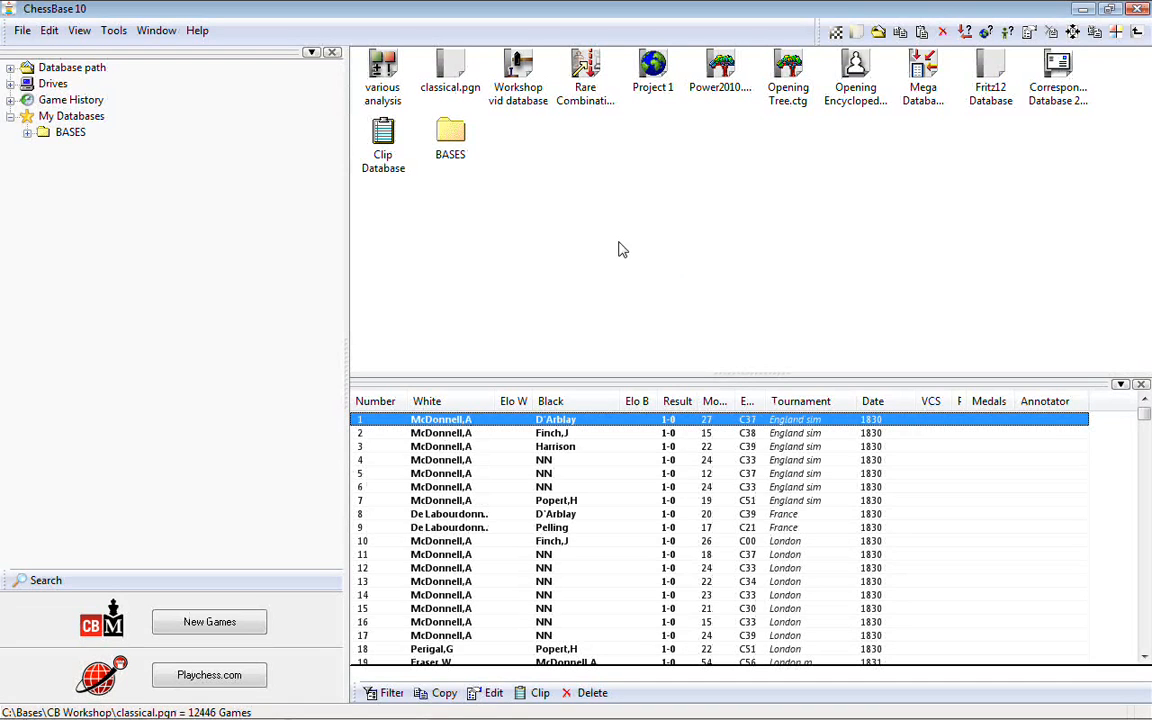
Step: Open the classical.pgn database and load game 21 from its game list
left_click(452, 76)
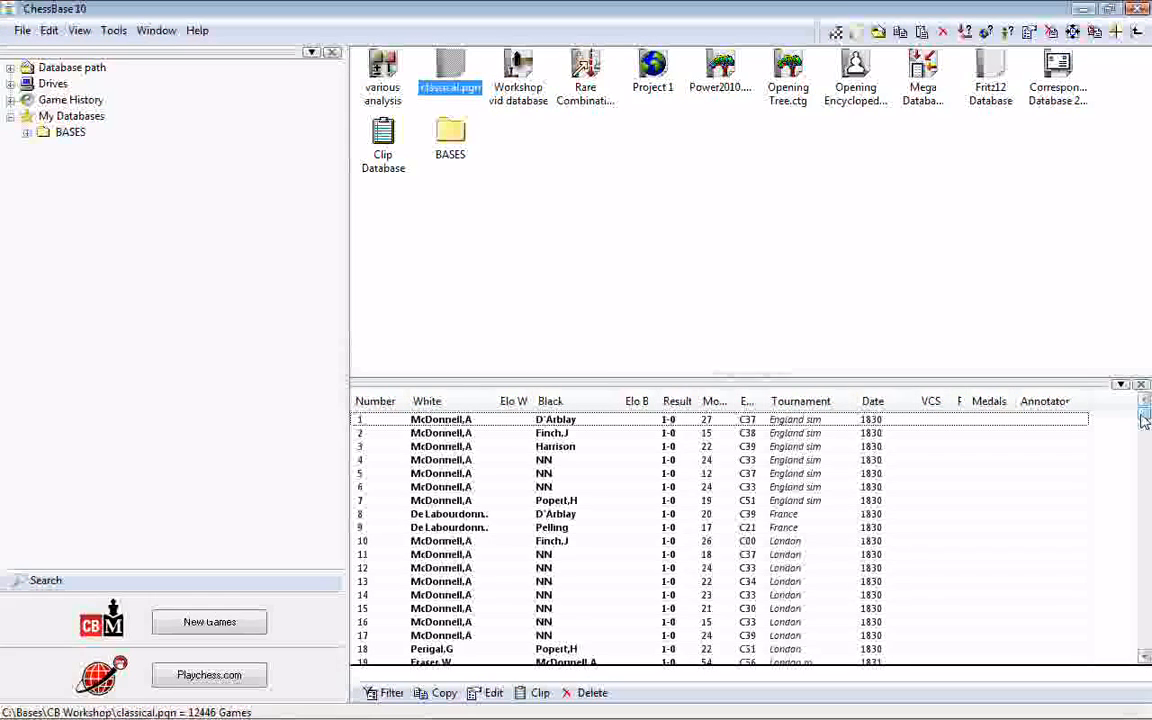
double_click(450, 84)
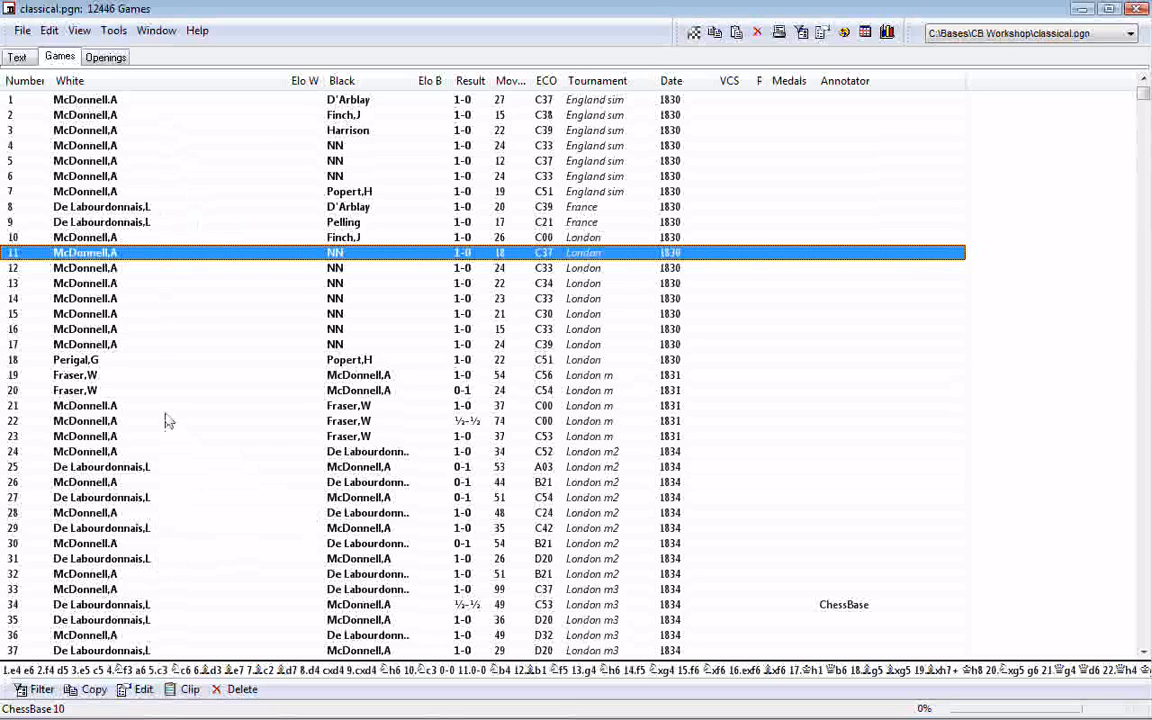
left_click(165, 406)
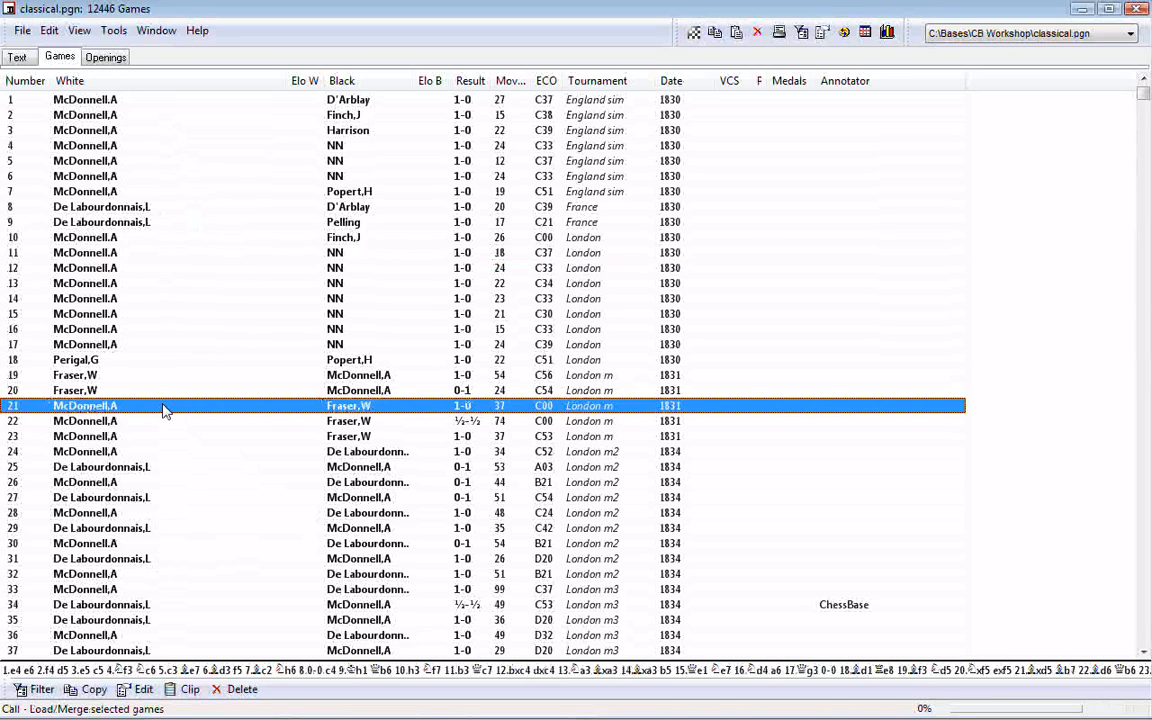
double_click(165, 406)
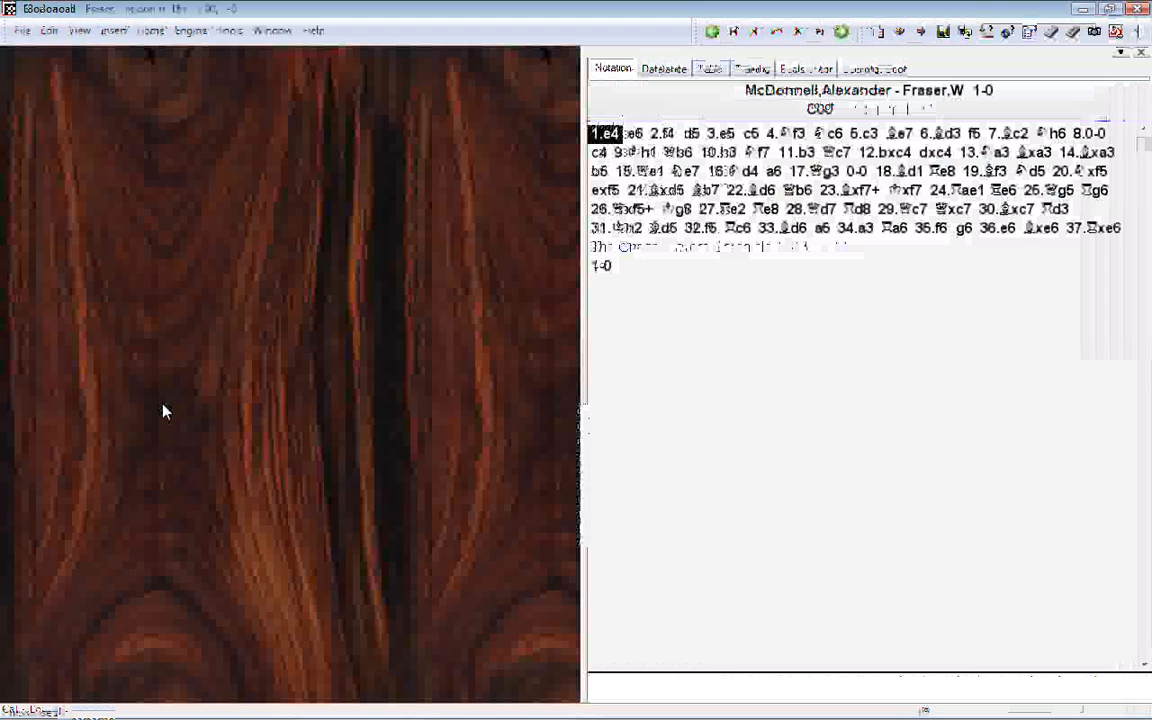
Step: Play through the game's opening moves up to 7.Bc2, and close the game and the classical.pgn game list
key("Right")
key("Right")
key("Right")
key("Right")
key("Right")
key("Right")
key("Right")
key("Right")
key("Right")
key("Right")
key("Right")
key("Right")
key("Right")
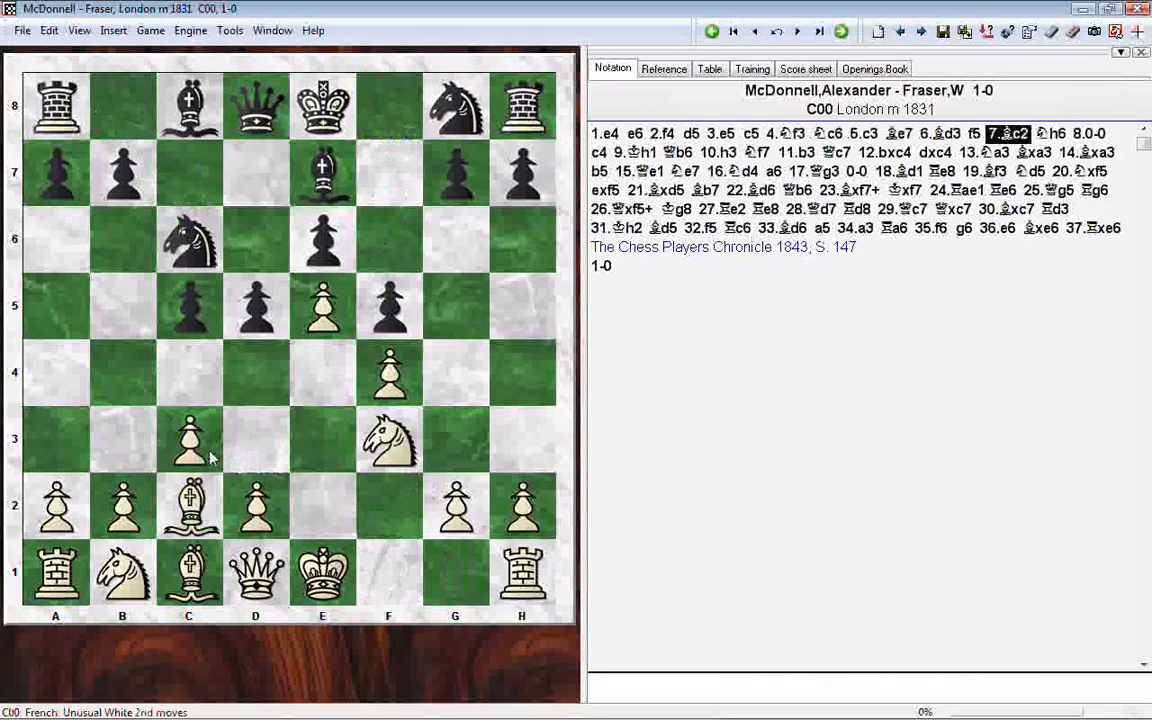
left_click(1141, 9)
key("Escape")
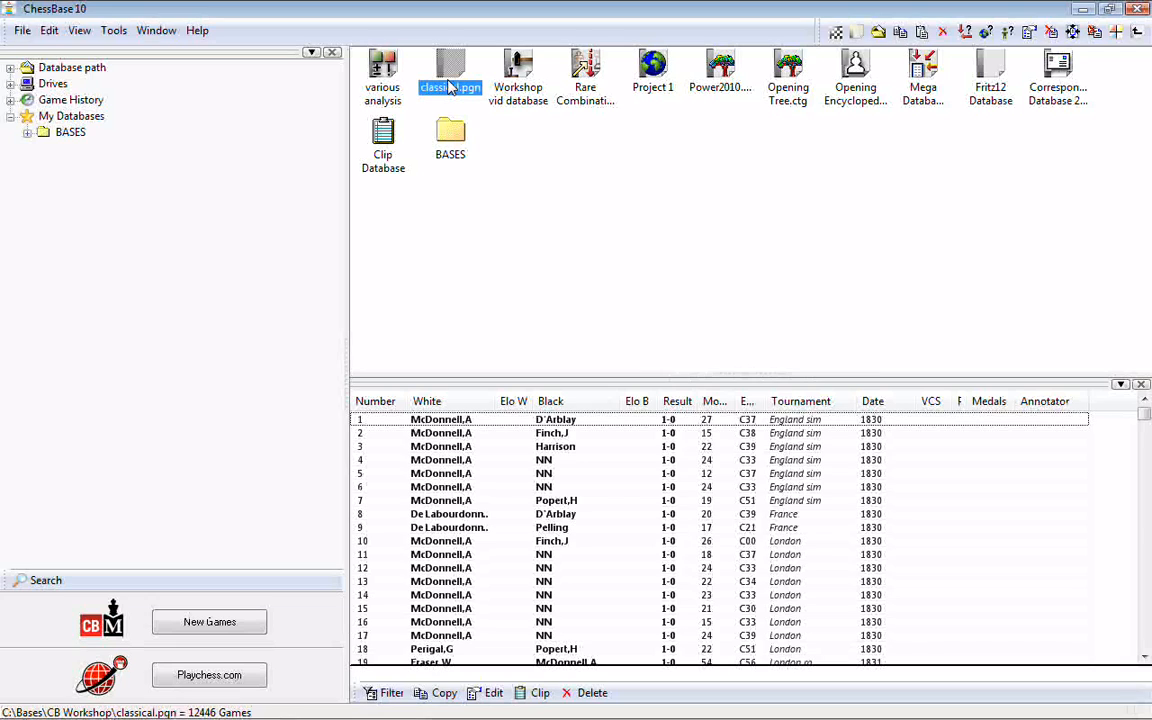
Step: Create a new database named classical.cbh in the CB Workshop folder, keeping the Databases (*.CBH) format
left_click(22, 31)
mouse_move(42, 50)
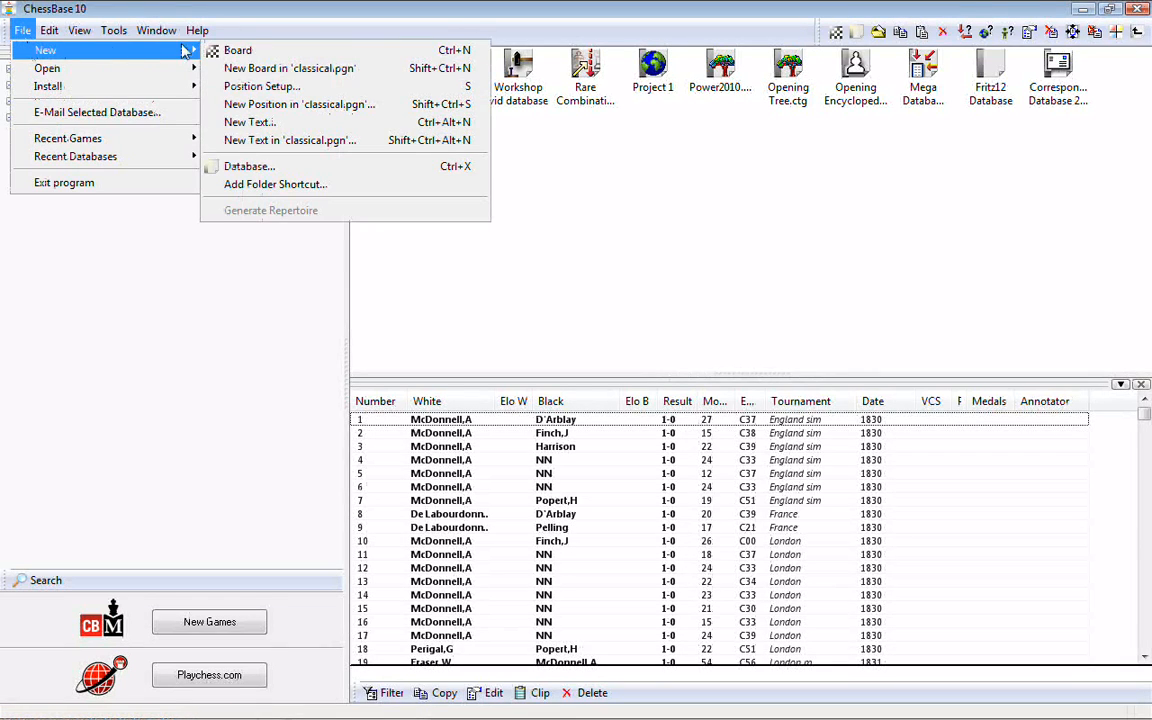
left_click(247, 166)
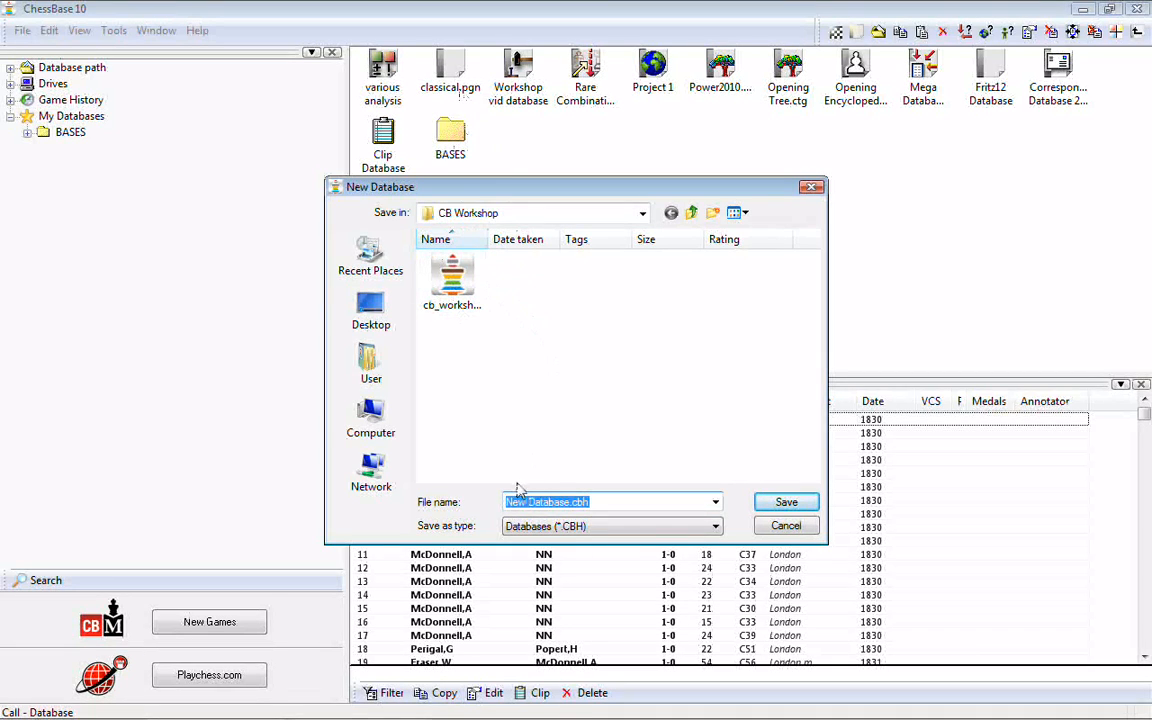
left_click(571, 508)
left_click_drag(571, 508, 488, 510)
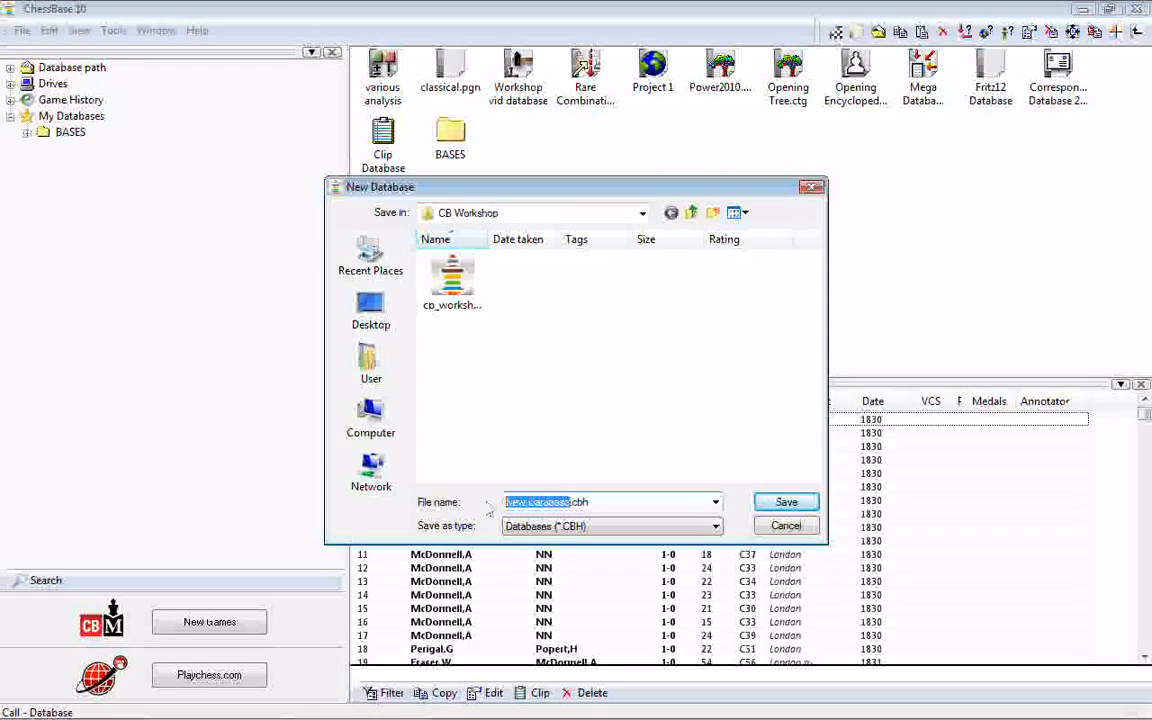
type("classica")
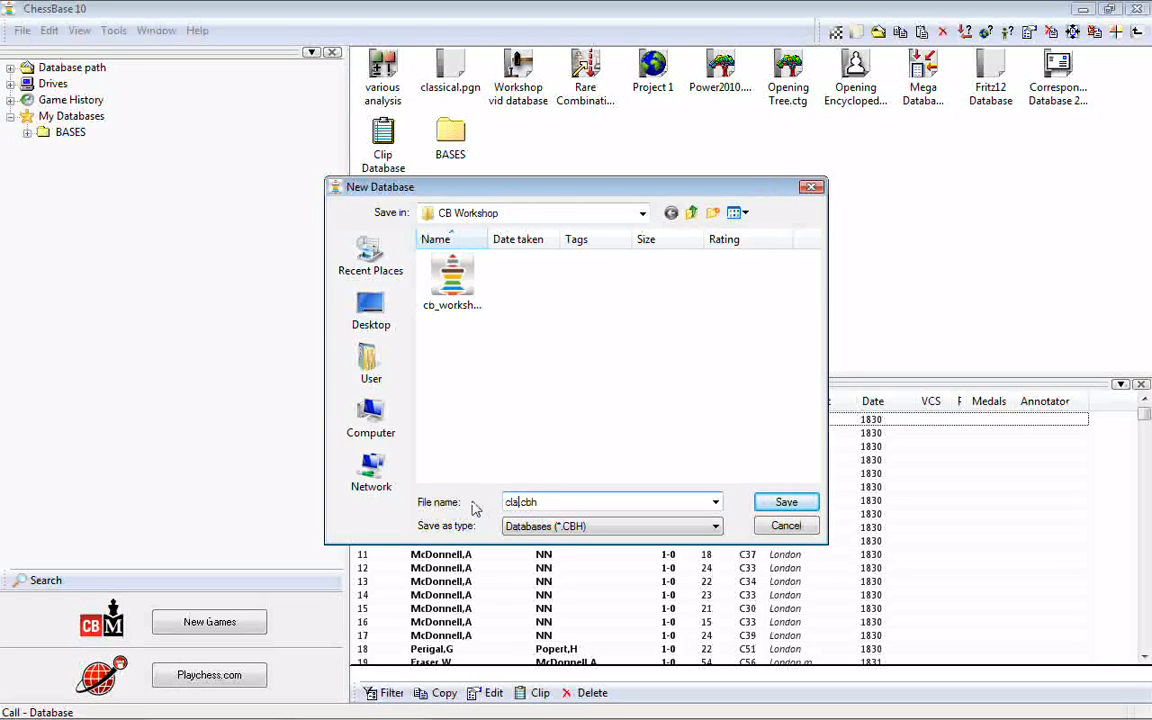
type("l")
left_click(715, 527)
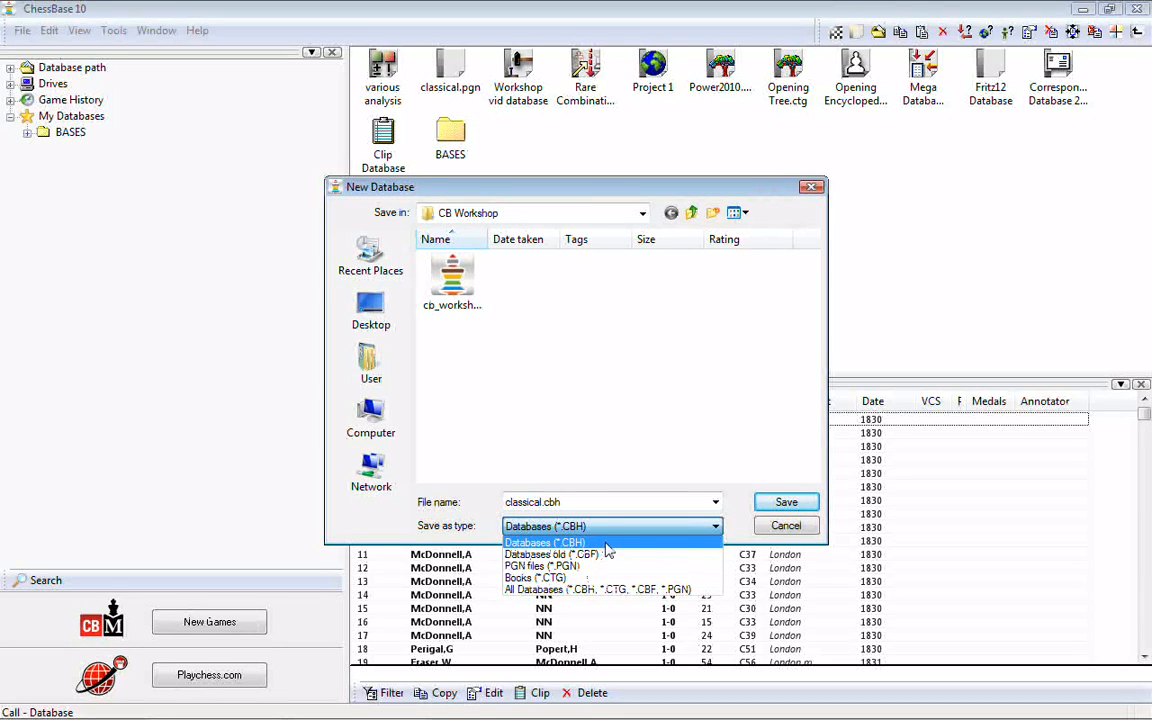
left_click(535, 465)
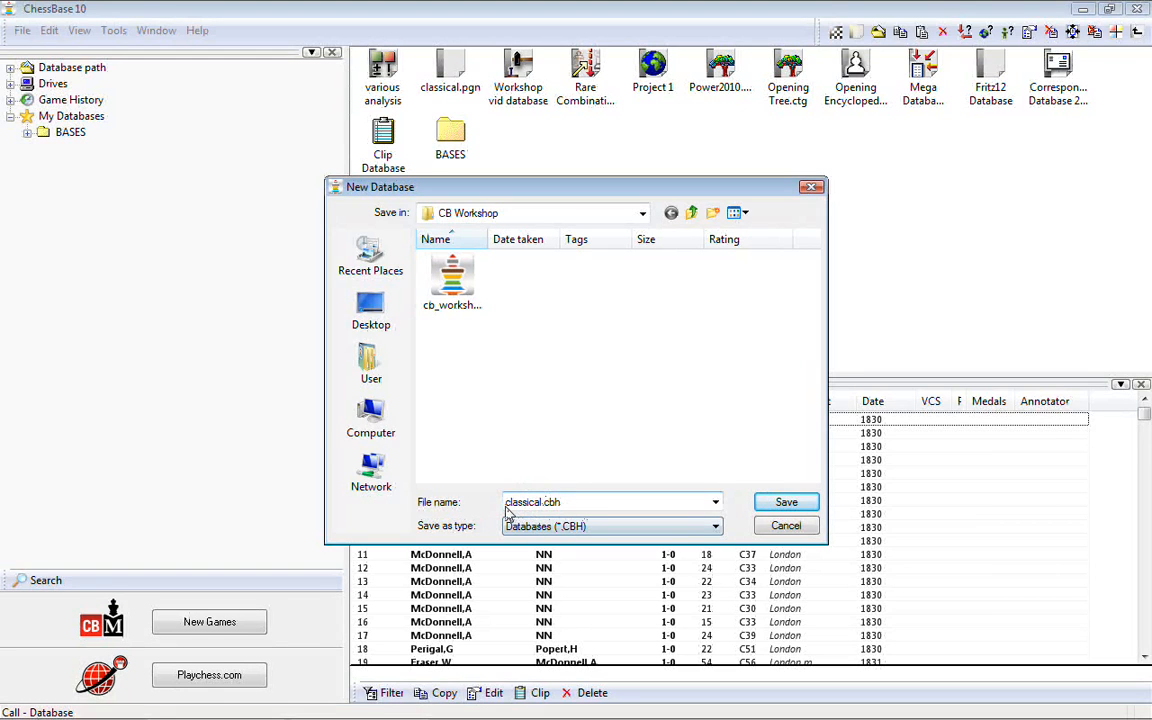
left_click(776, 503)
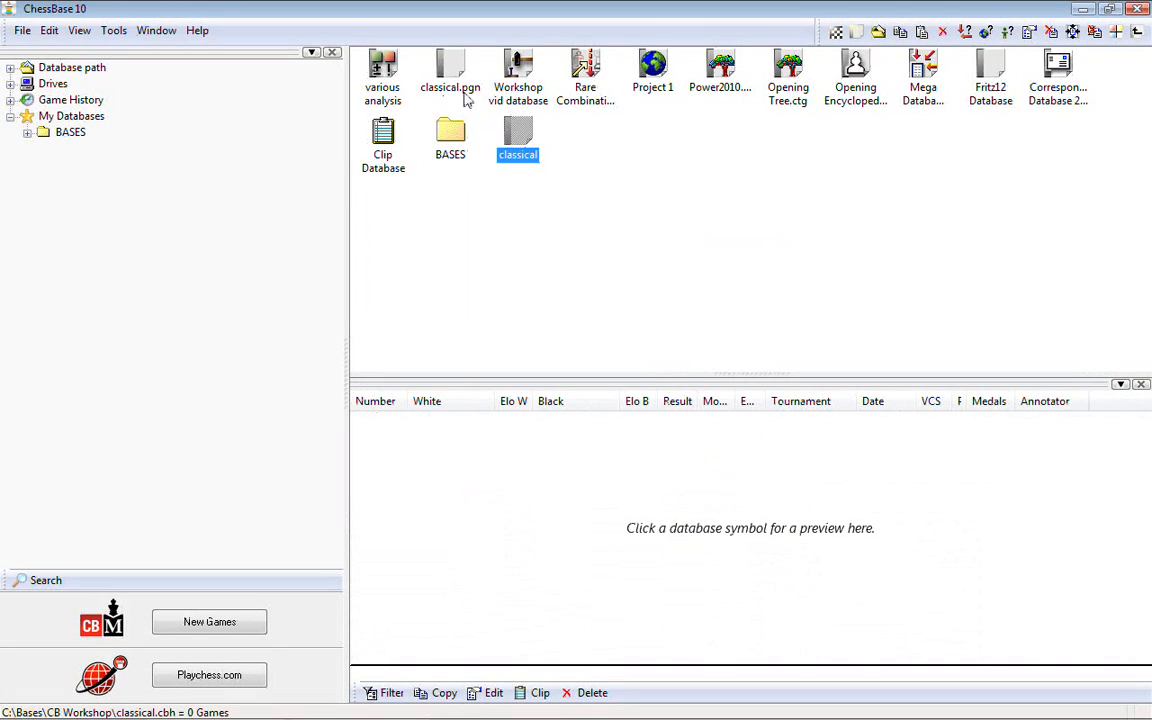
Step: Compare the previews of the new classical database and the classical.pgn source database
left_click(510, 158)
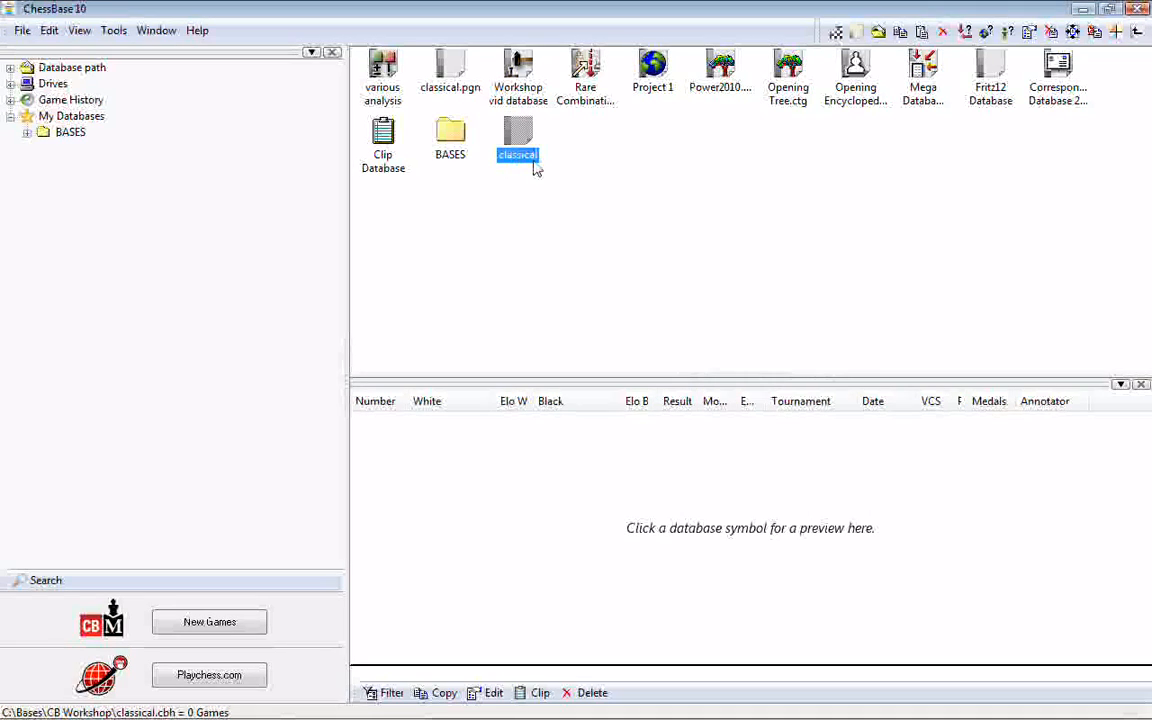
left_click(456, 76)
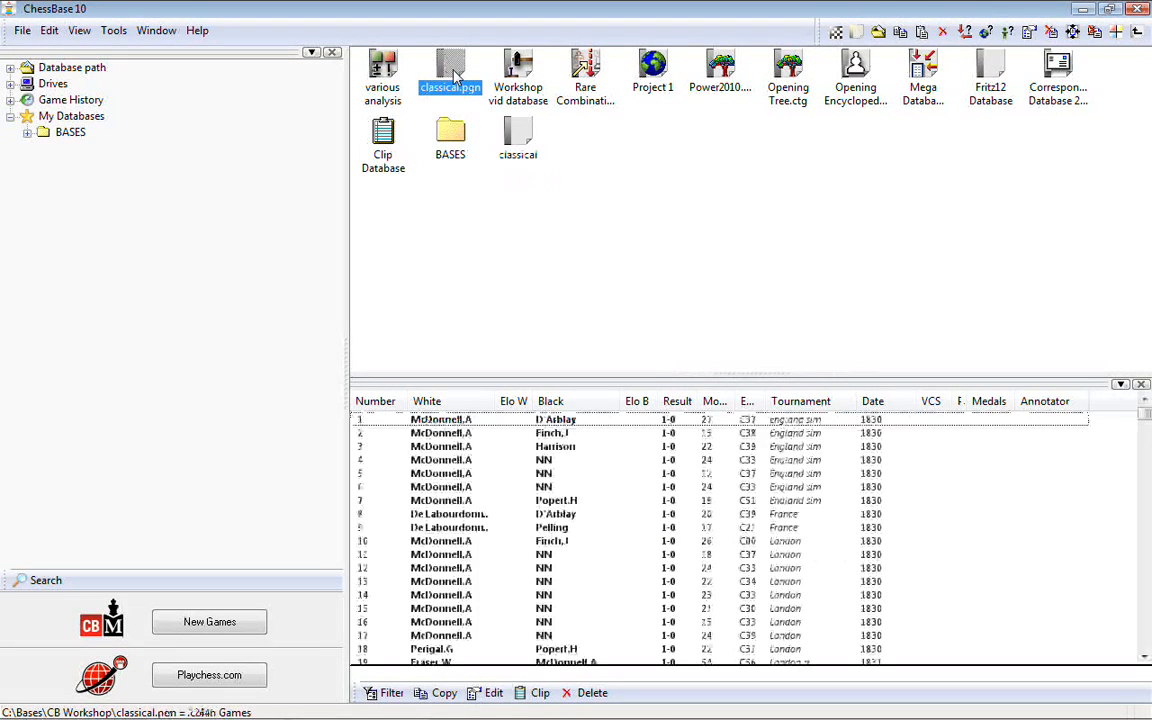
left_click(518, 140)
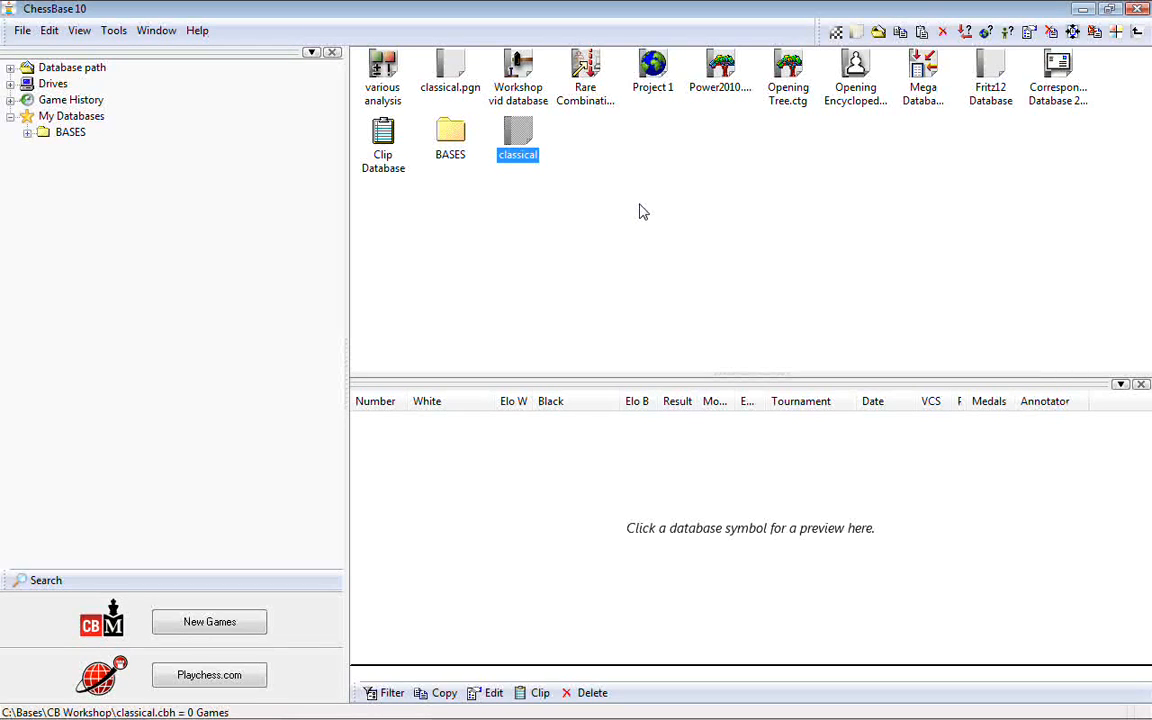
Step: Copy games 1 to 12446 from classical.pgn into the classical database with Update Ref Booster turned off
left_click(450, 78)
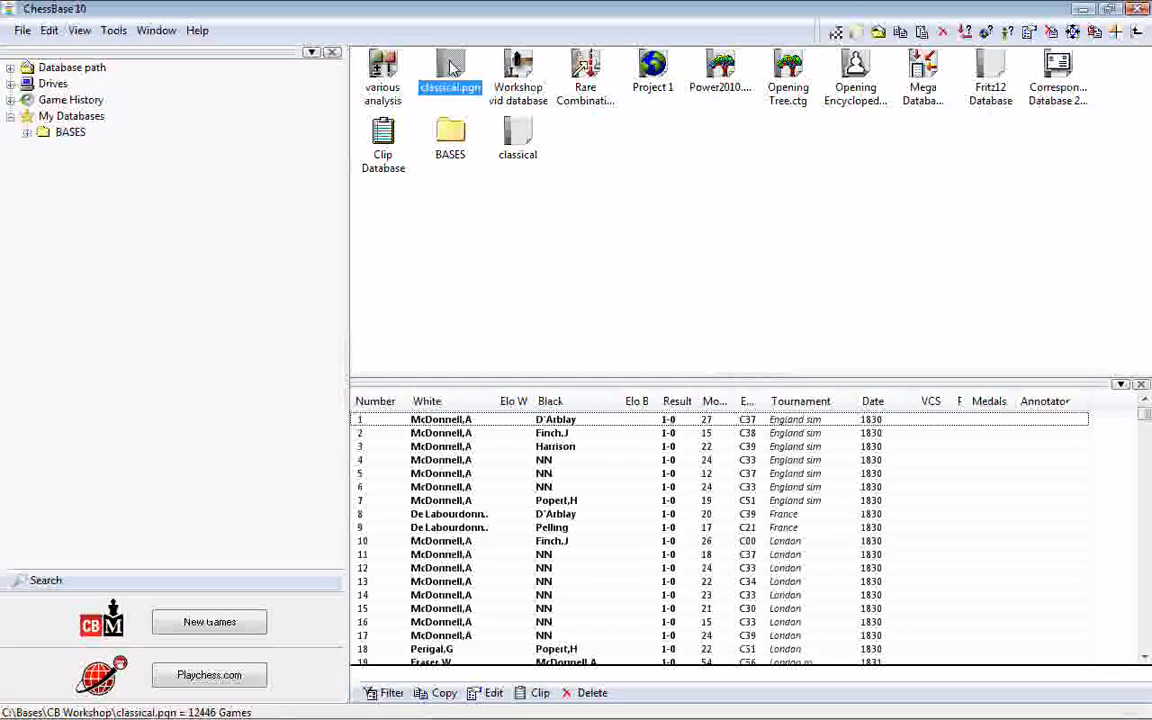
left_click_drag(452, 64, 521, 139)
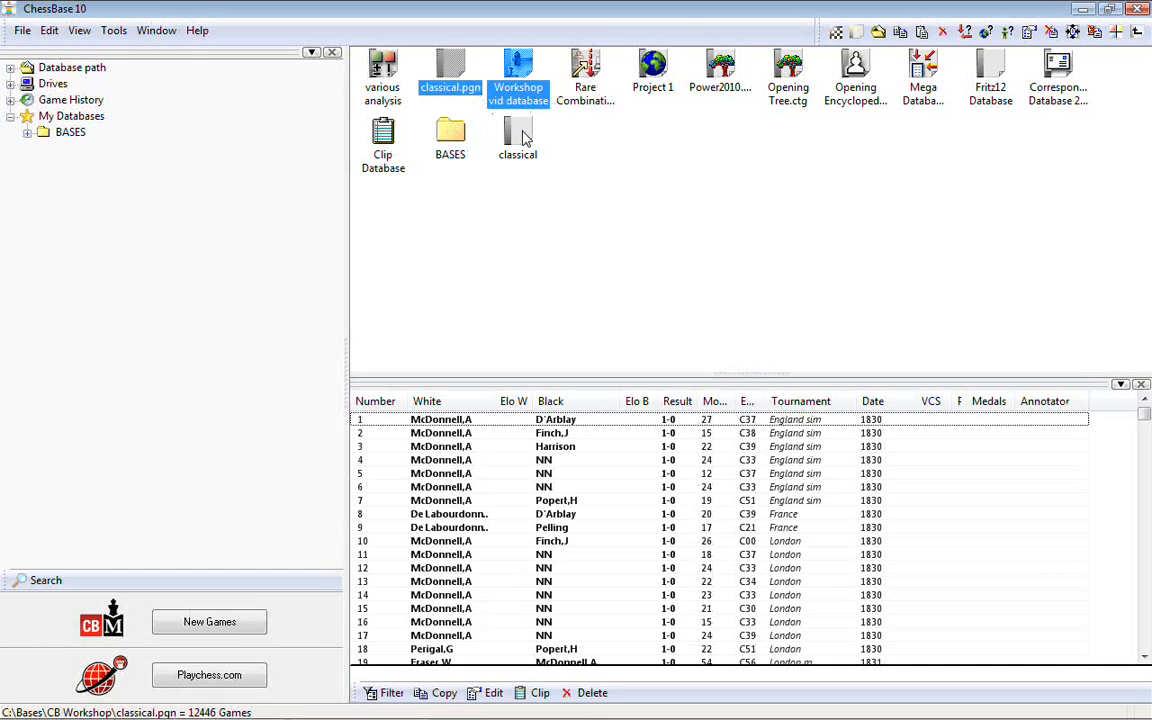
left_click_drag(521, 139, 521, 139)
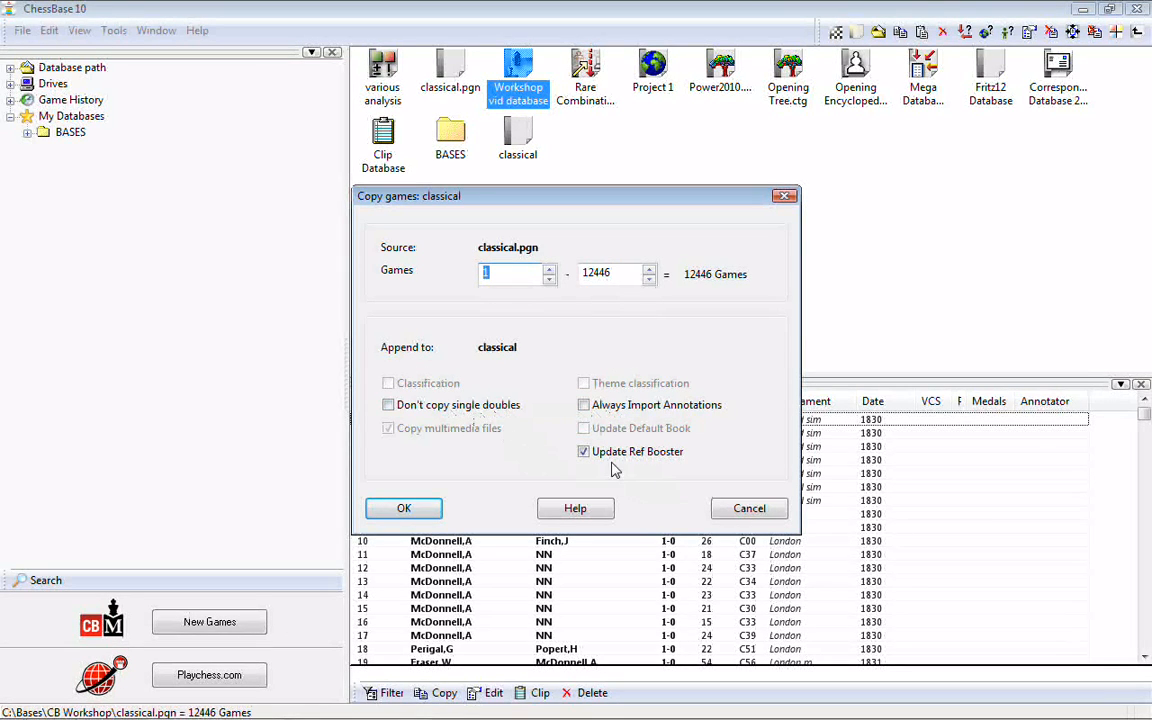
left_click(584, 452)
left_click(585, 453)
left_click(585, 453)
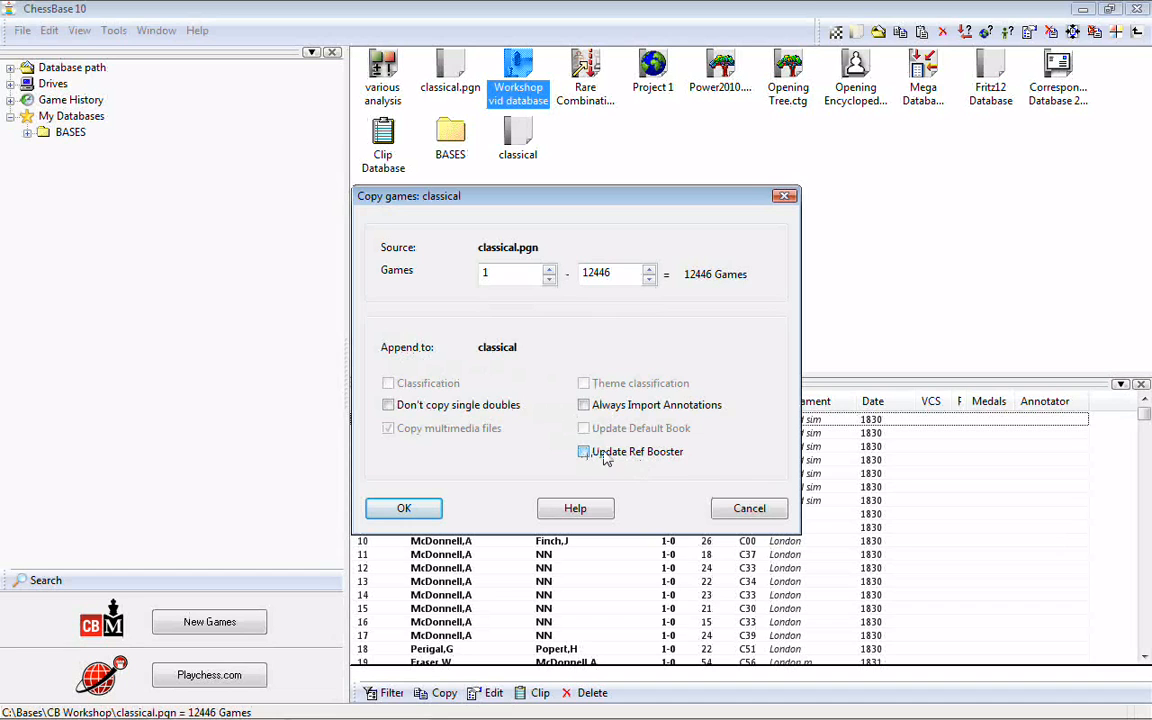
left_click(422, 513)
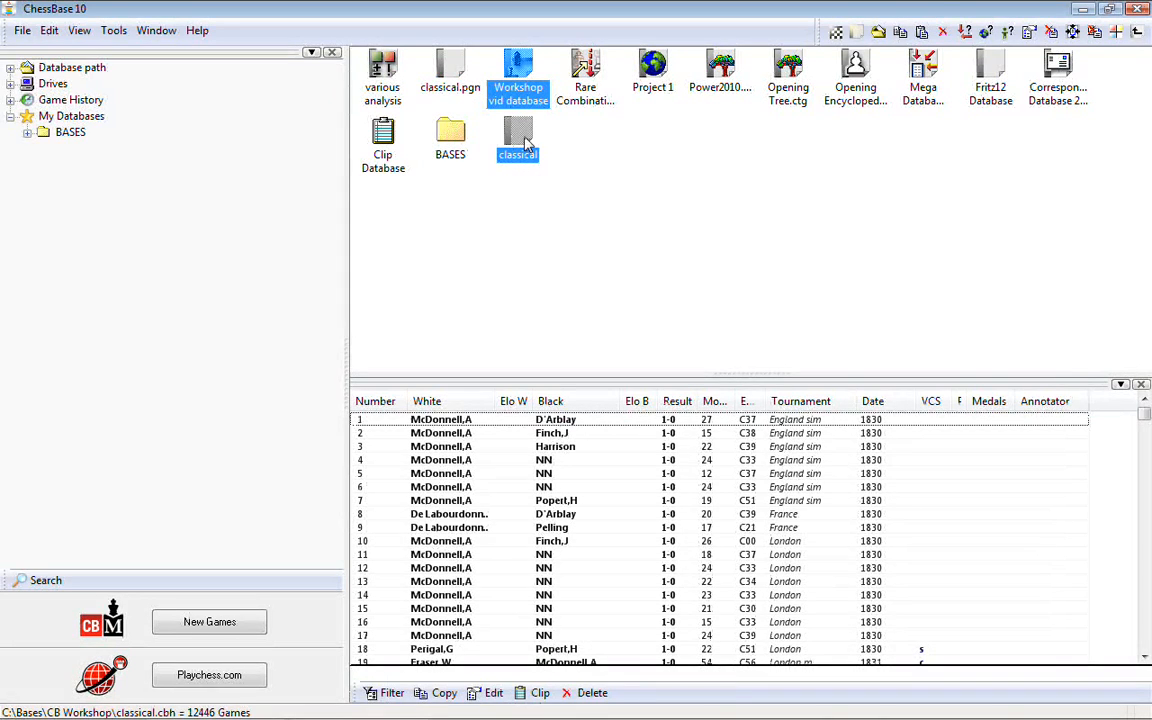
Step: Open the classical database, look through its list of copied games, and close it
left_click_drag(520, 142, 518, 78)
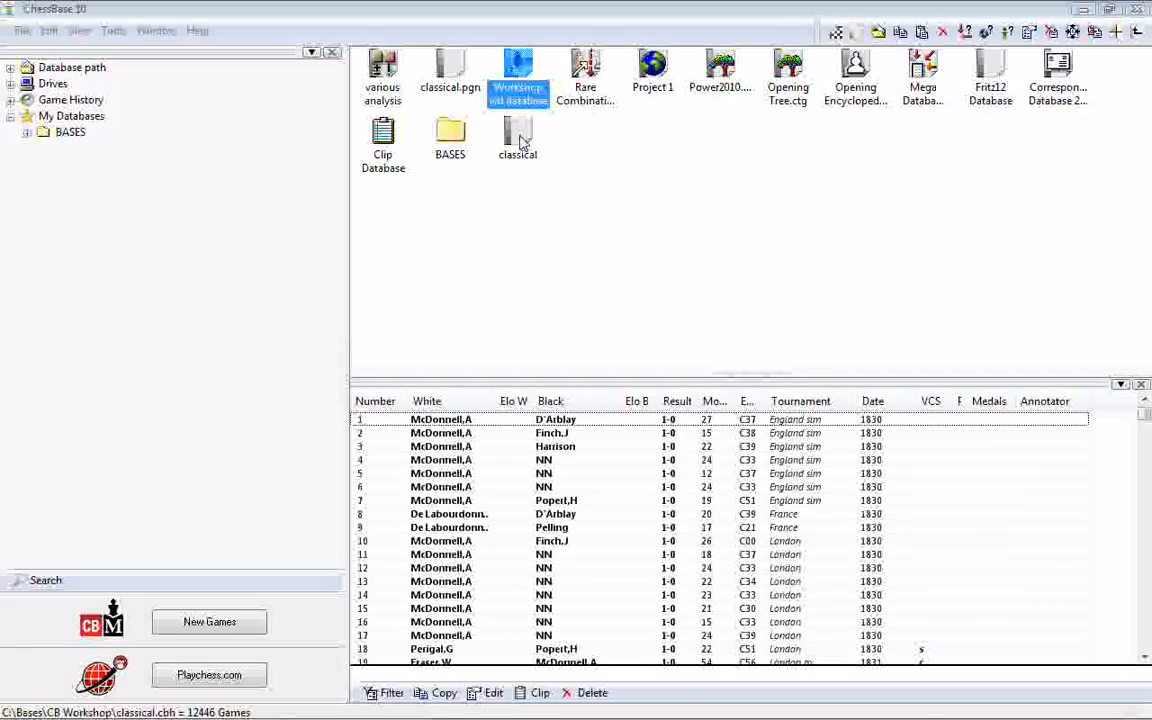
double_click(520, 142)
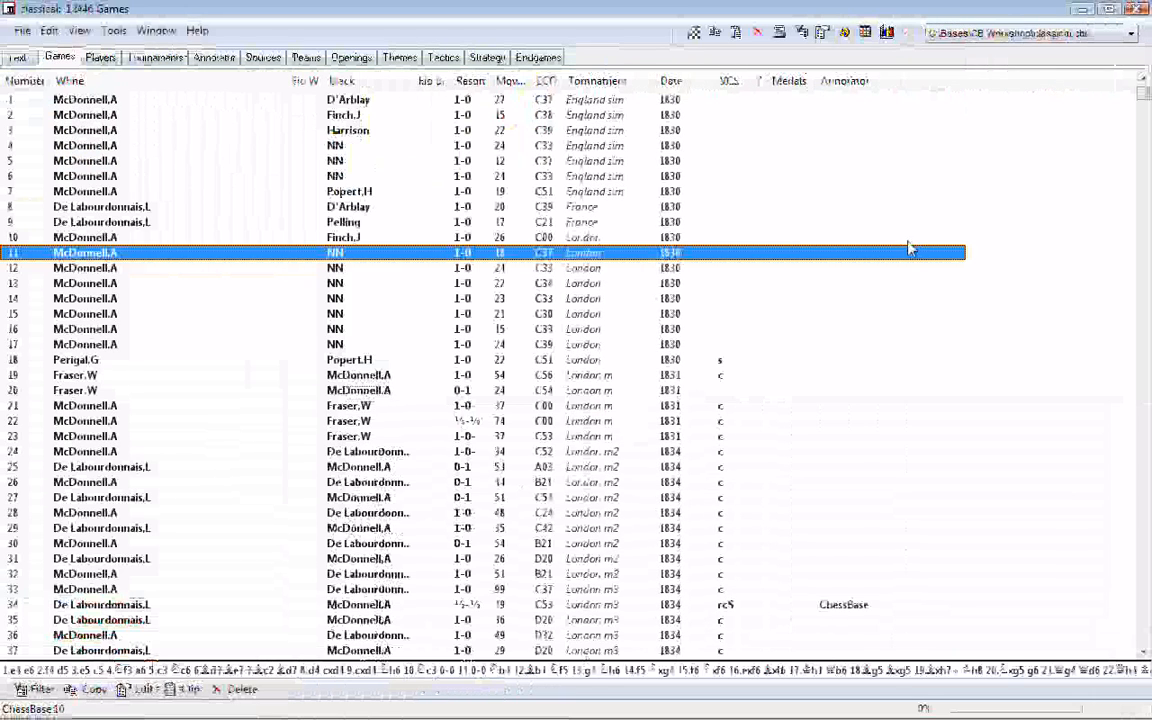
left_click_drag(1145, 94, 1149, 530)
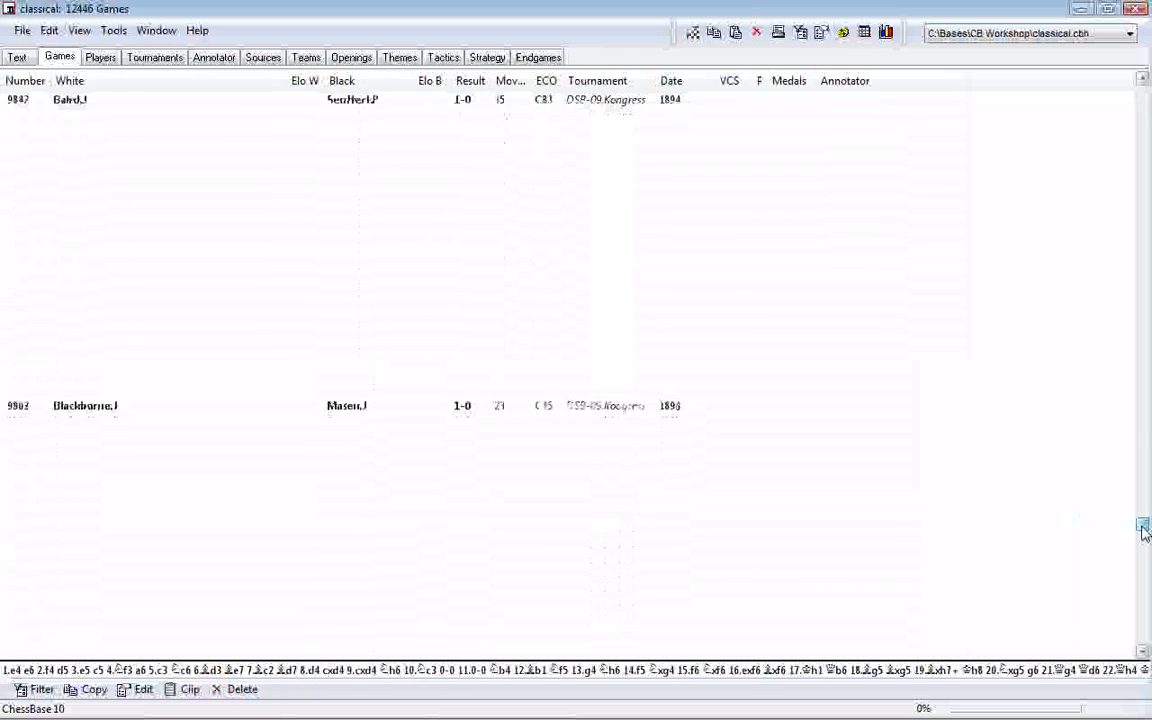
left_click_drag(1145, 527, 1140, 92)
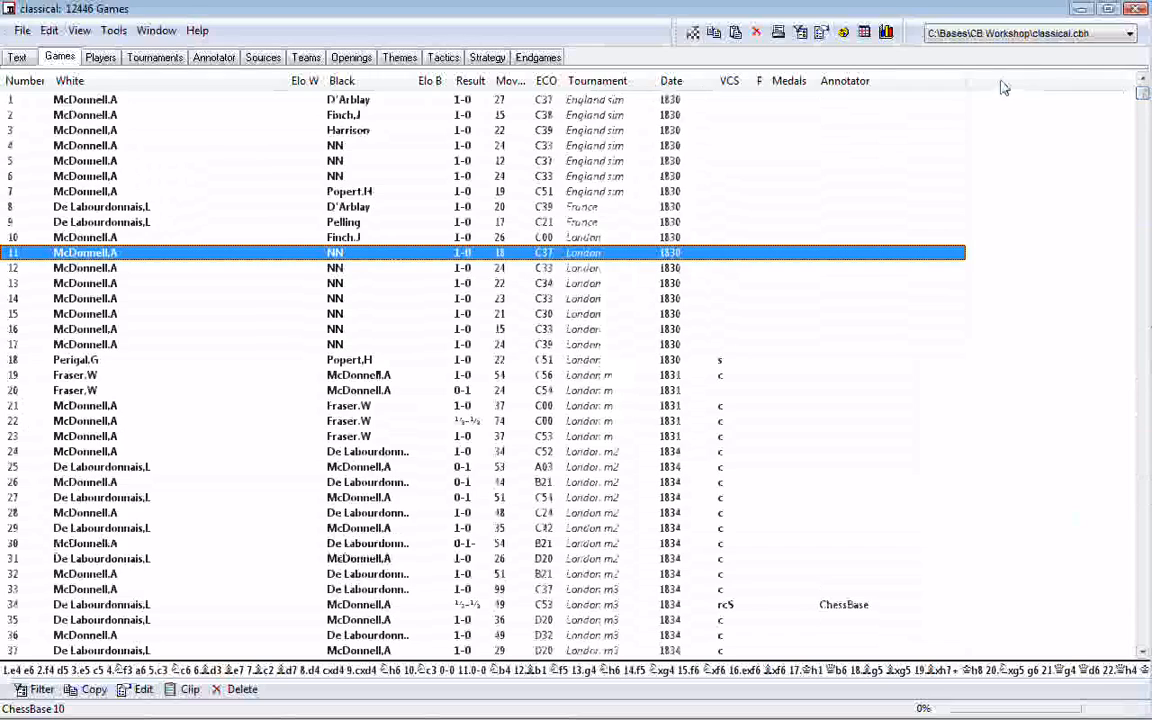
left_click(1135, 11)
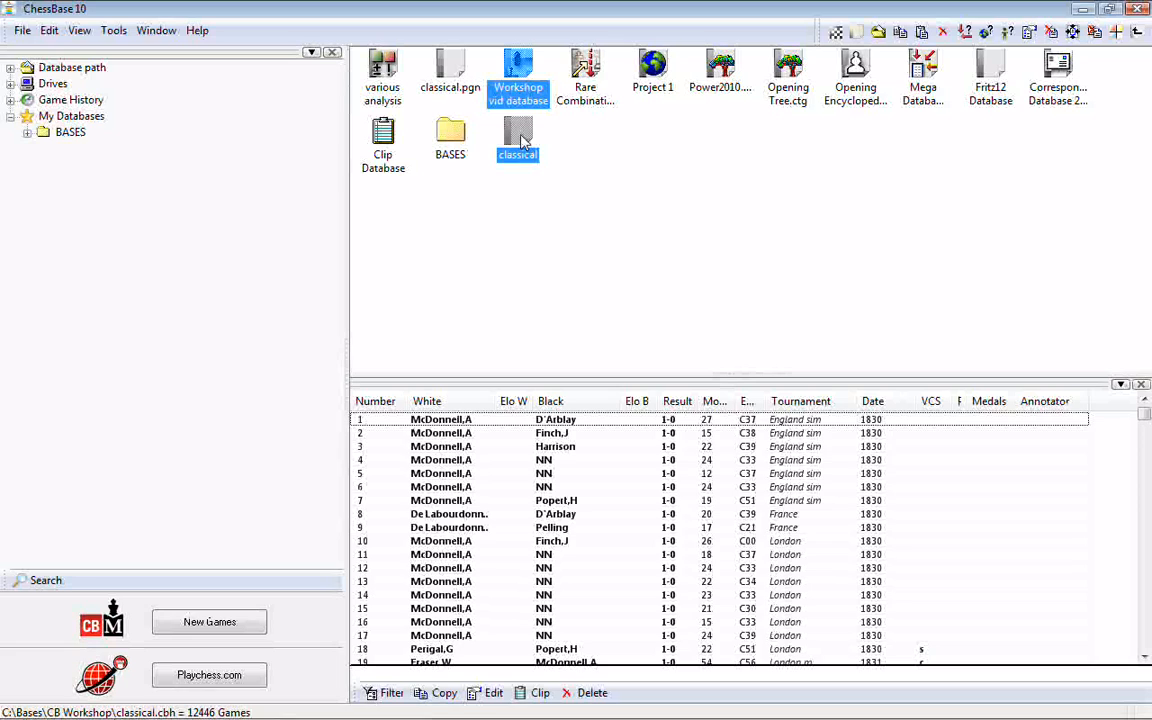
Step: Reopen the classical database, load game 11 and jump to the position after 10.d4
key("F2")
key("Return")
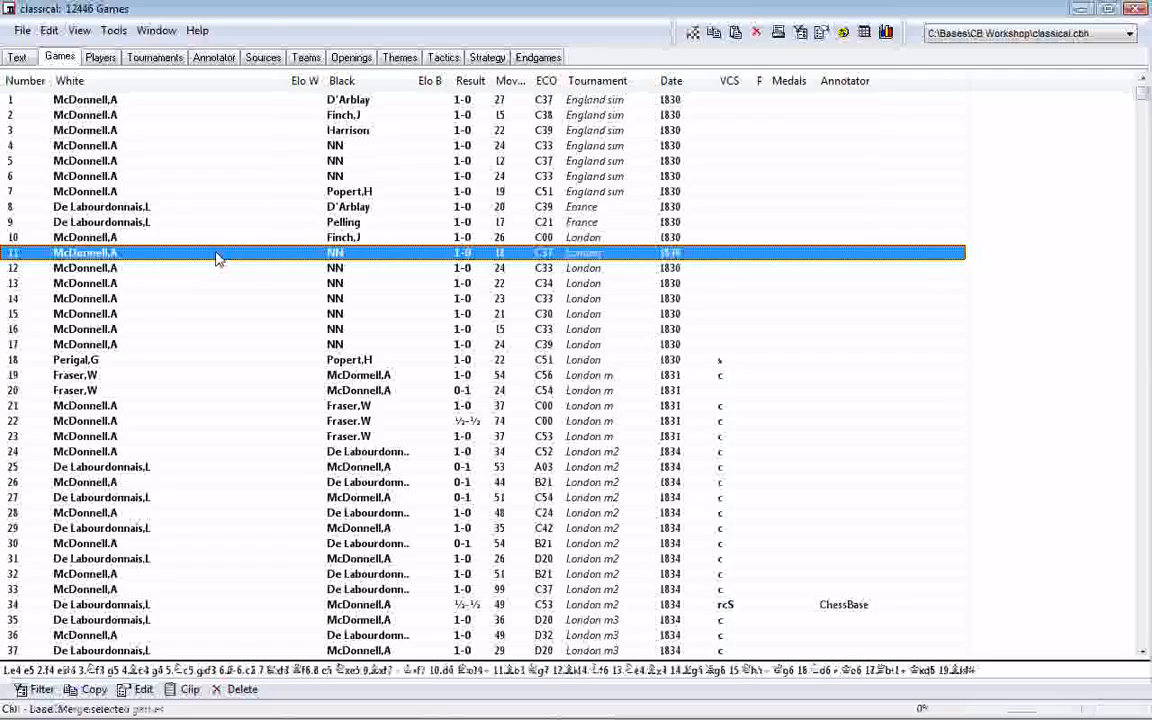
double_click(219, 257)
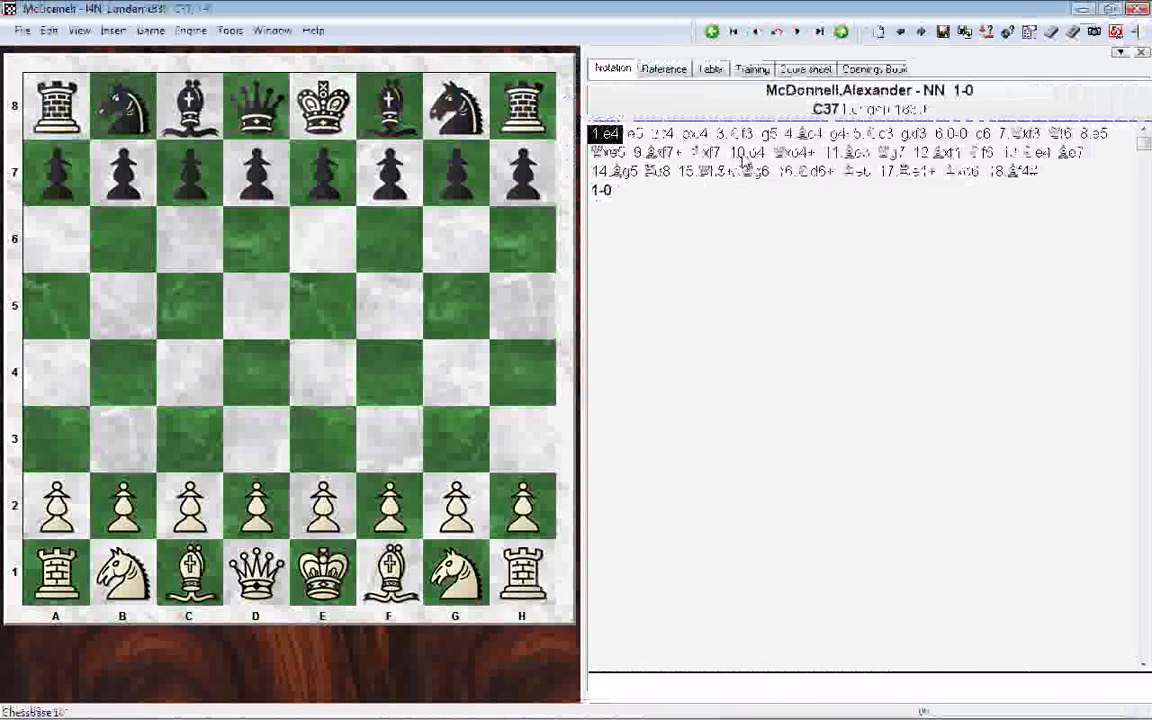
left_click(745, 155)
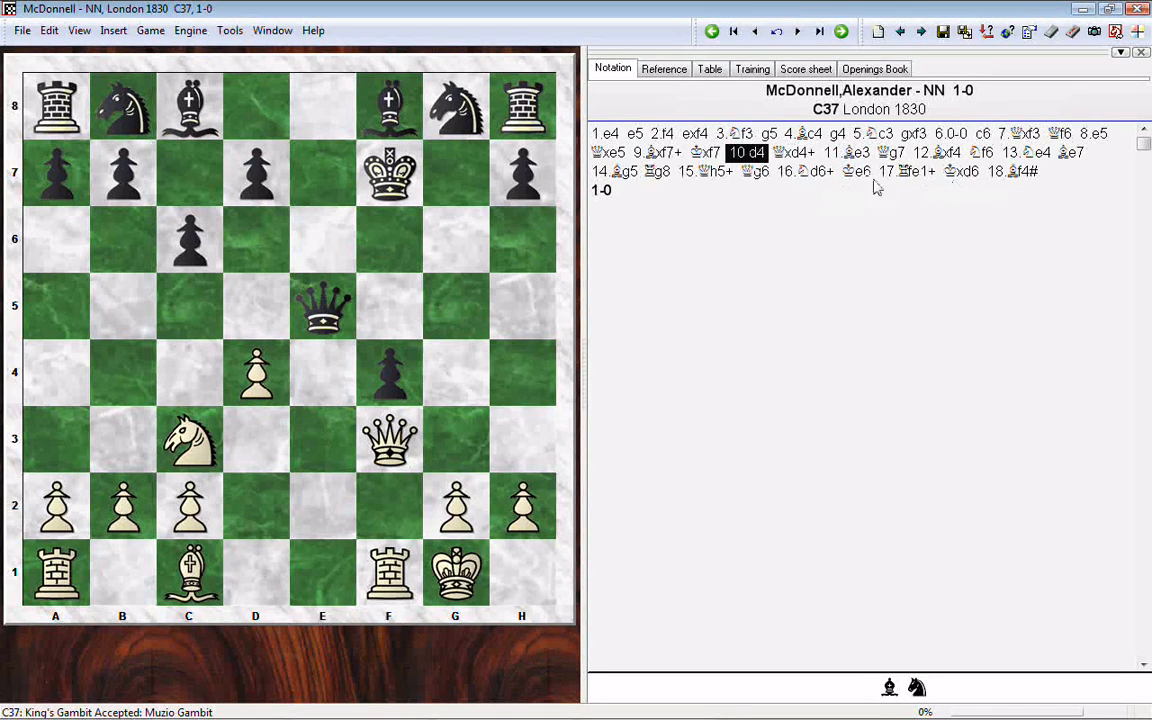
Step: Add a Pawn structure special annotation to 16.Nd6+, view its pawn diagram, and return to 15.Qh5+
left_click(810, 175)
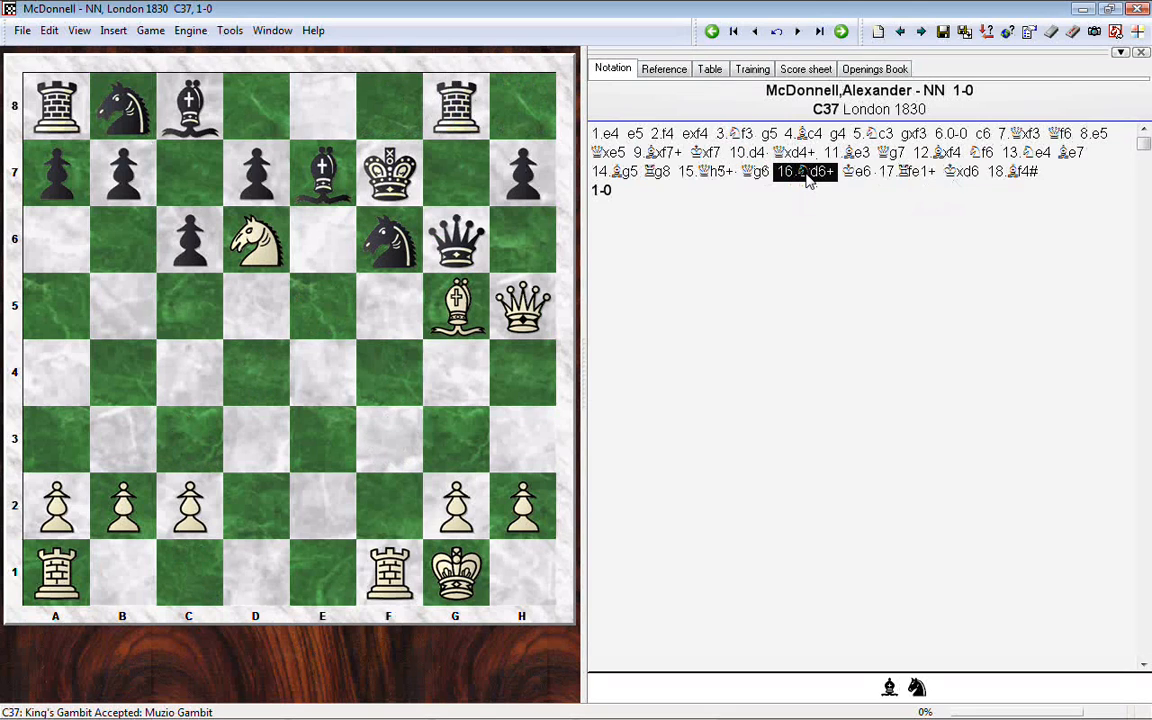
right_click(810, 177)
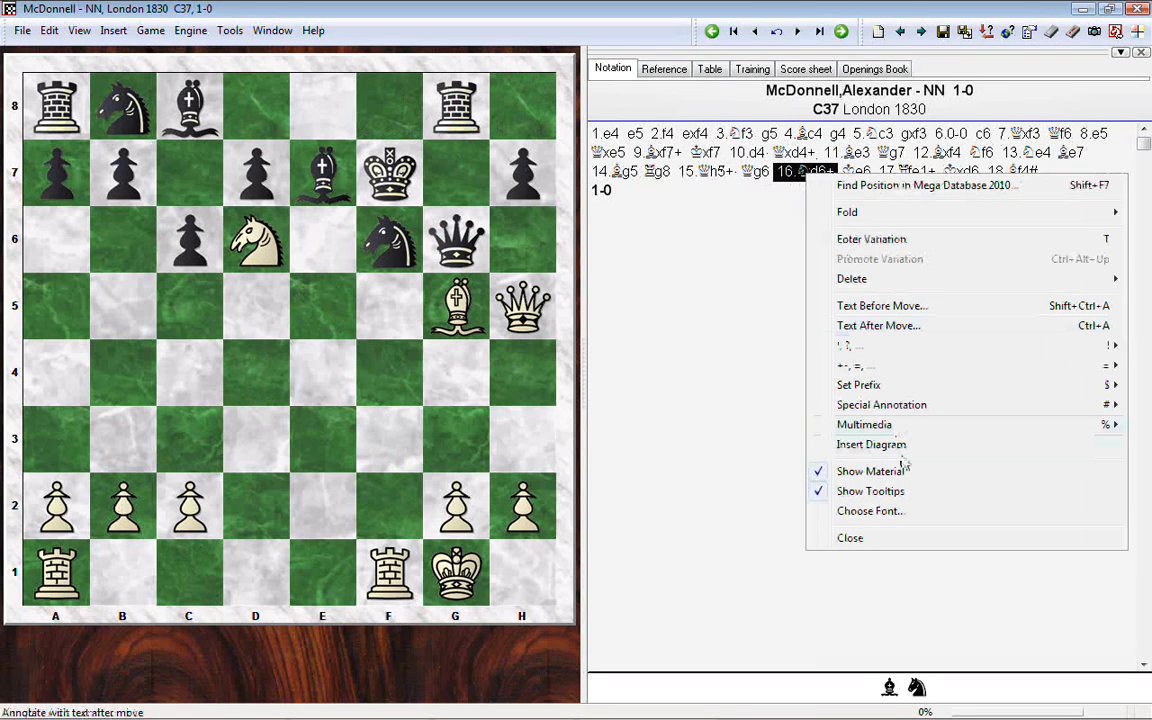
mouse_move(880, 404)
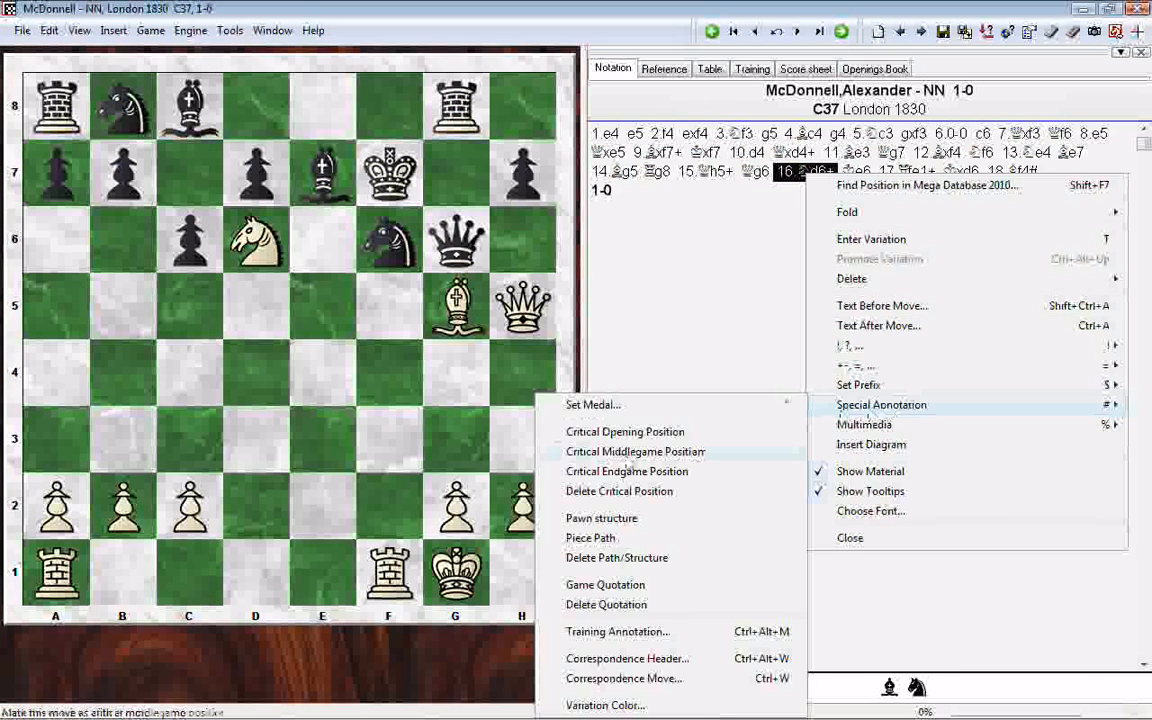
left_click(601, 518)
key("Left")
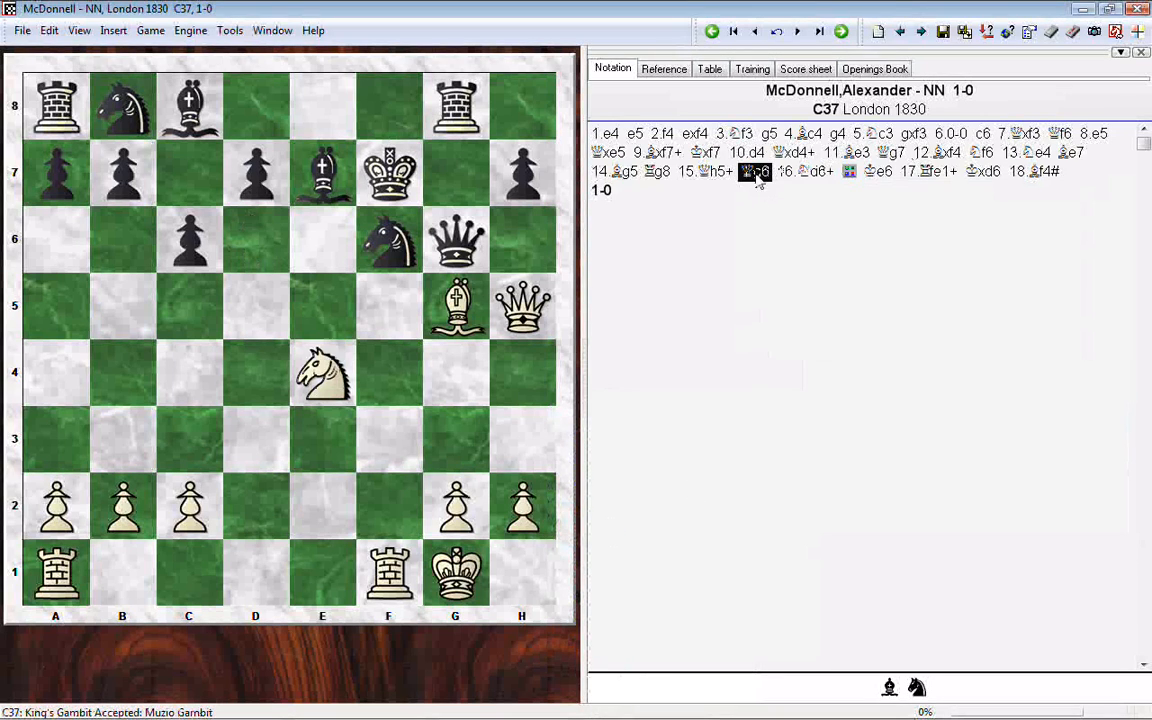
key("Right")
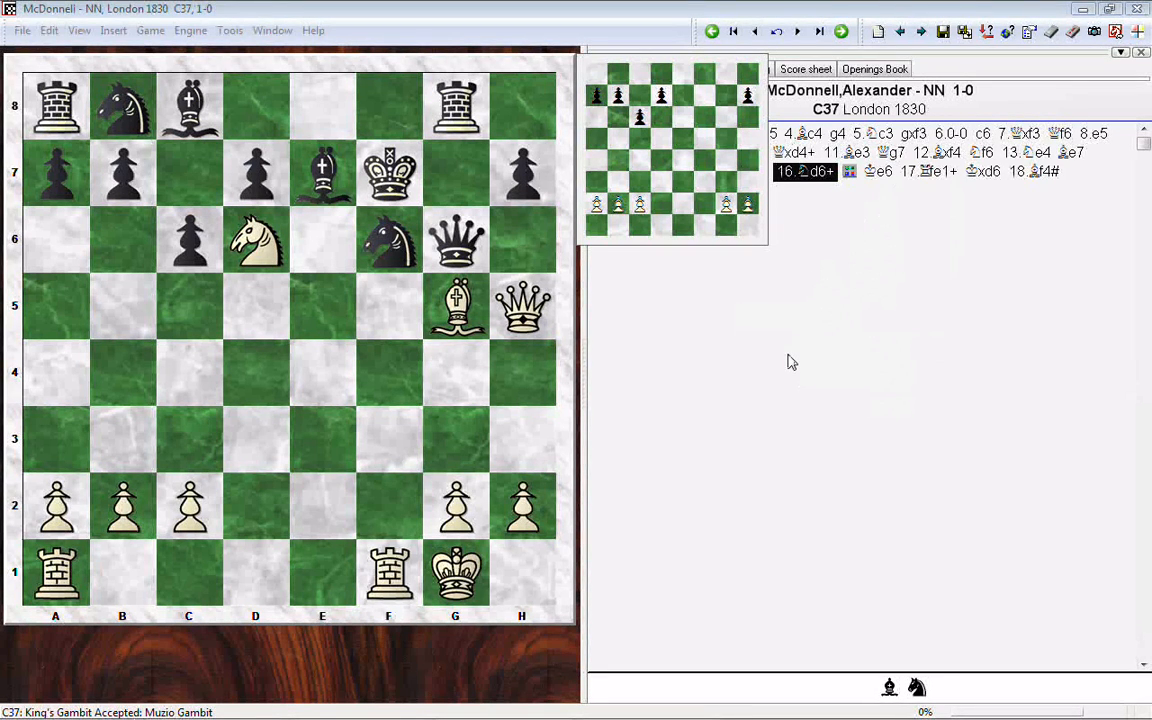
left_click(708, 173)
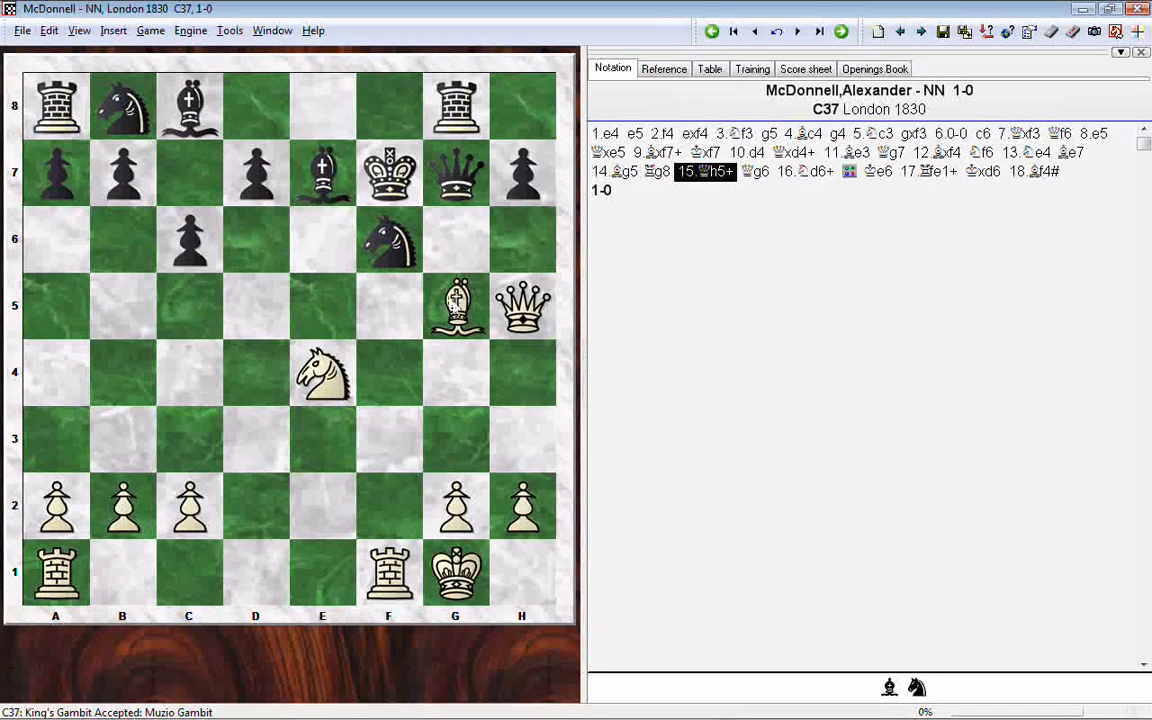
Step: Annotate the position after 15.Qh5+ with a red arrow from g5 to f6 and a green highlight on e4
left_click_drag(389, 239, 456, 305)
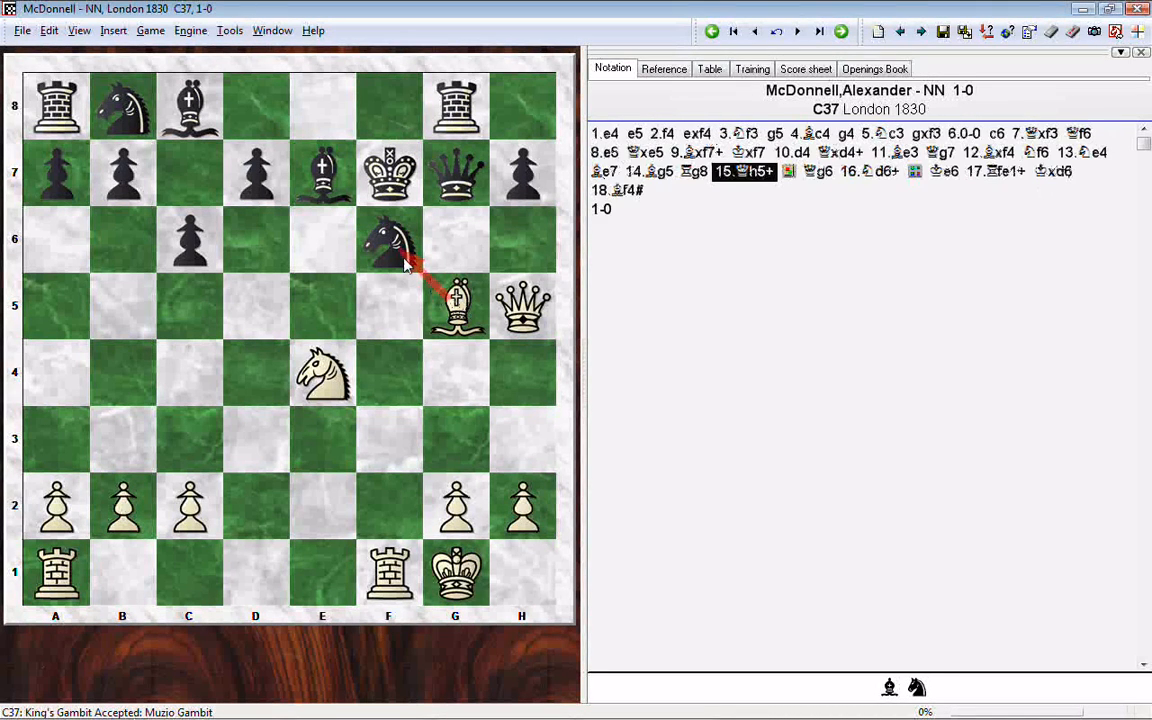
left_click(505, 317, "alt+shift")
left_click(499, 332, "alt+shift")
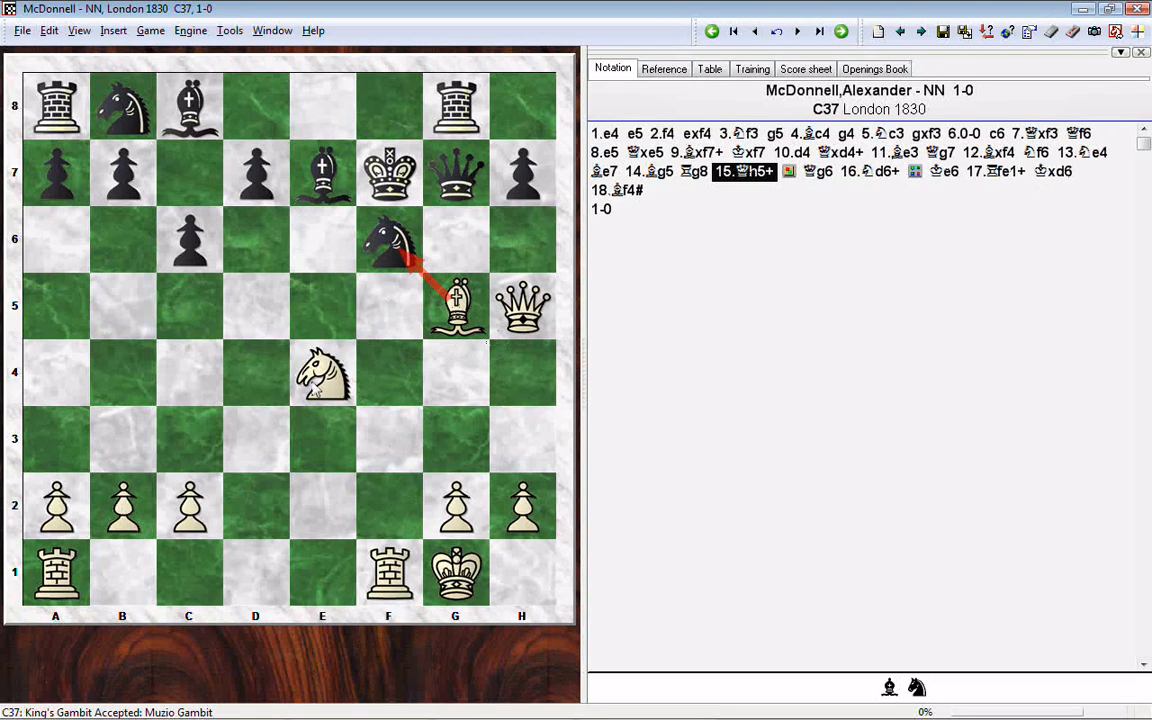
left_click(314, 390, "alt")
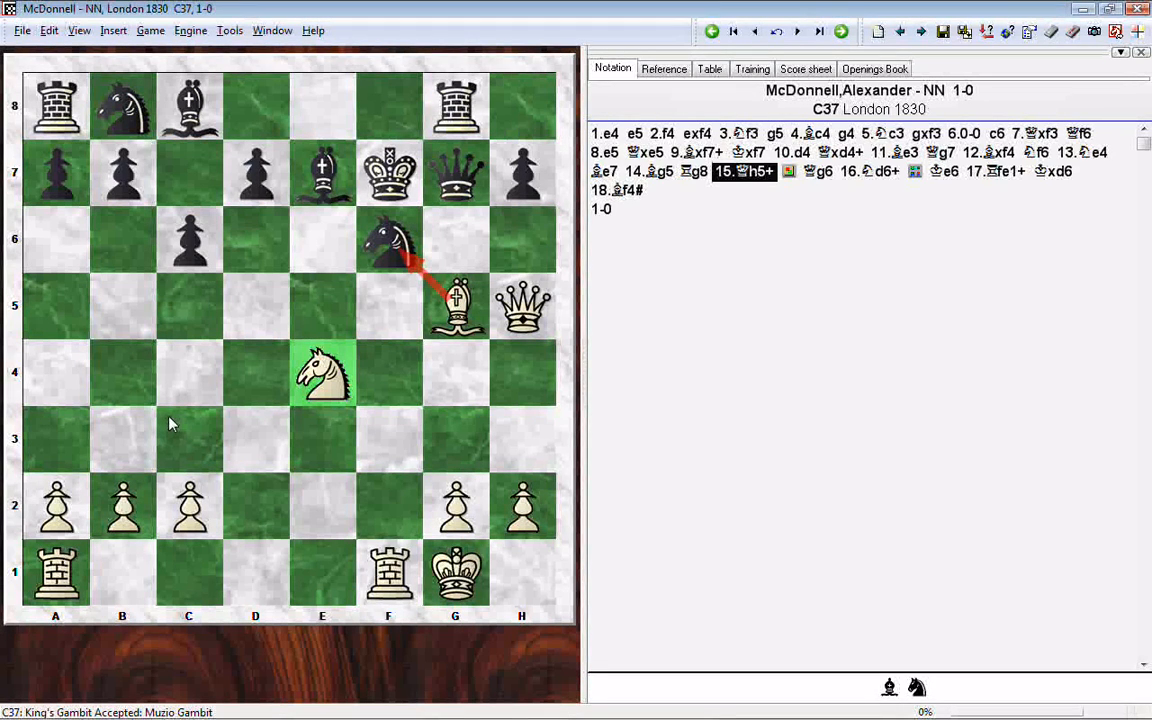
Step: Jump back to 1.e4, close the game without saving its annotations, and close the classical database's game list
left_click(605, 135)
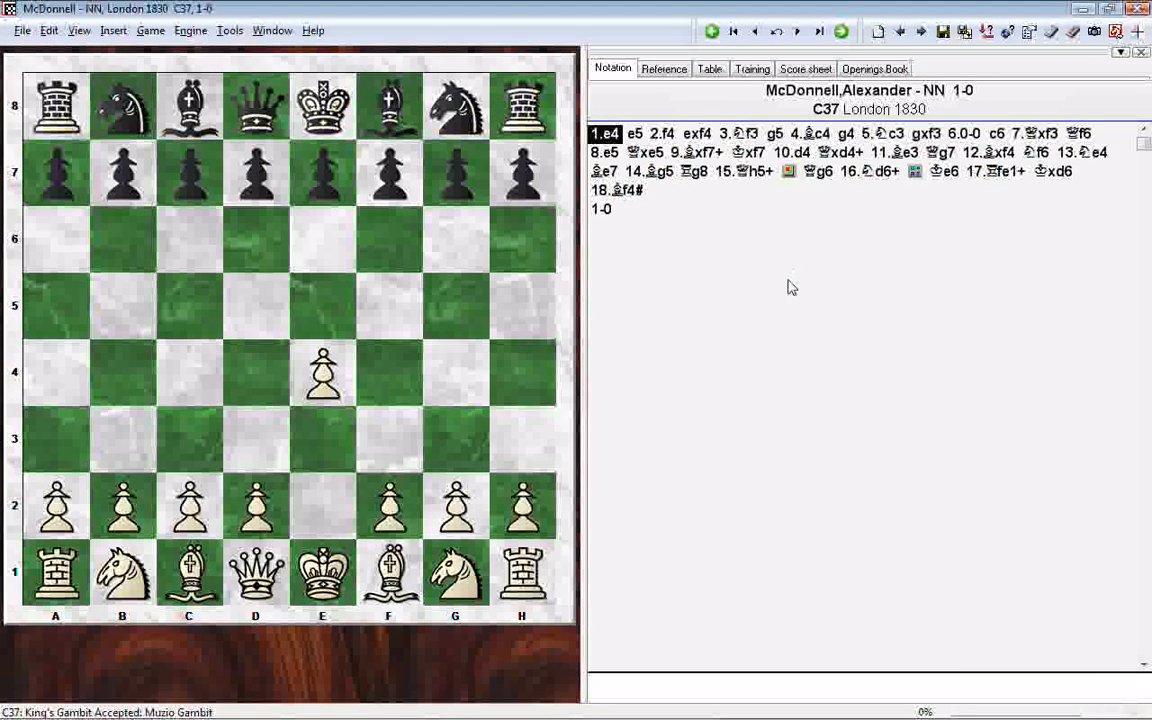
left_click(1135, 12)
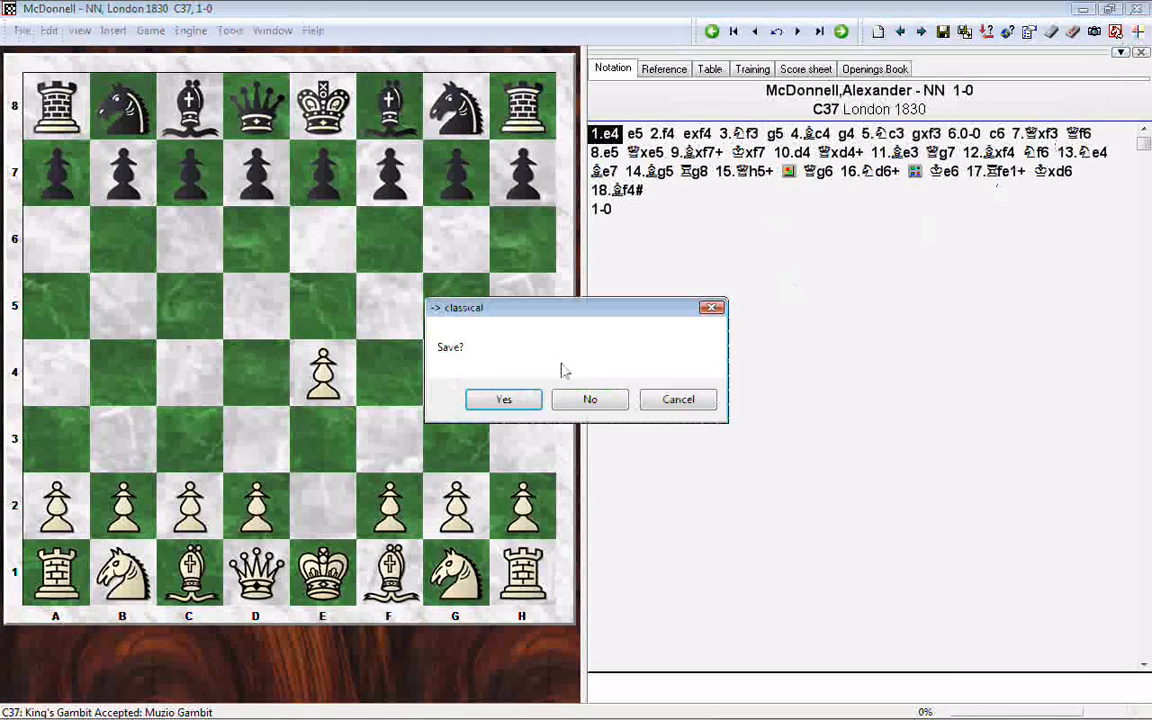
left_click(589, 399)
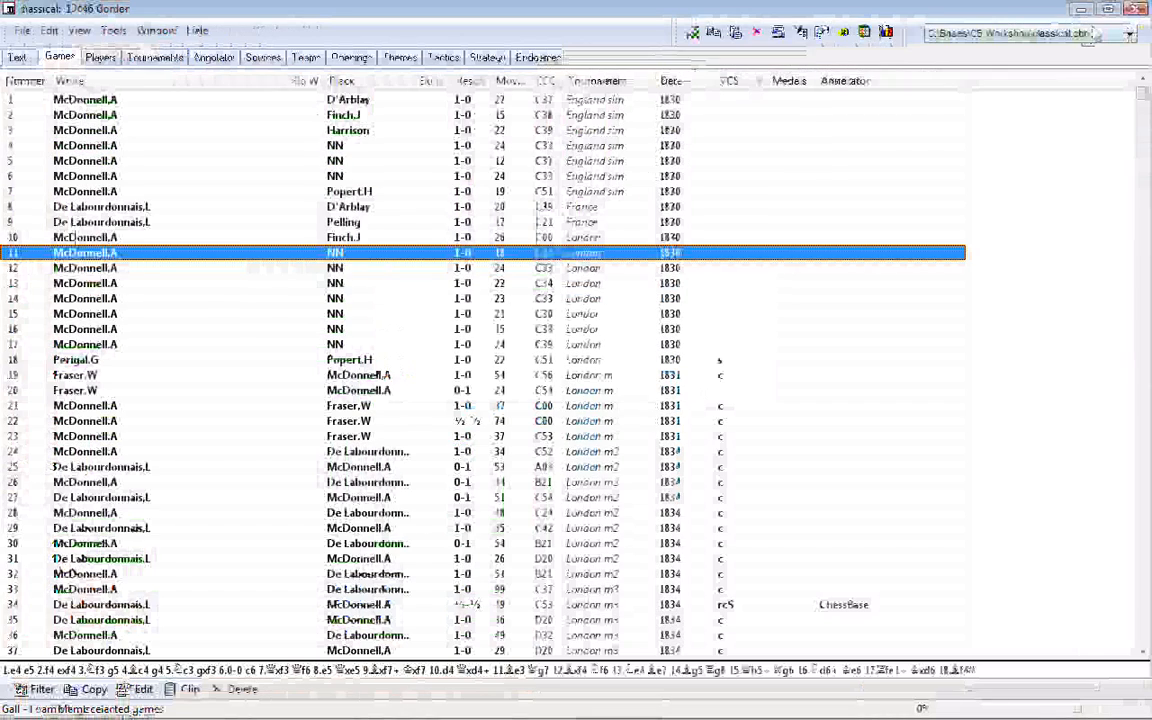
key("Escape")
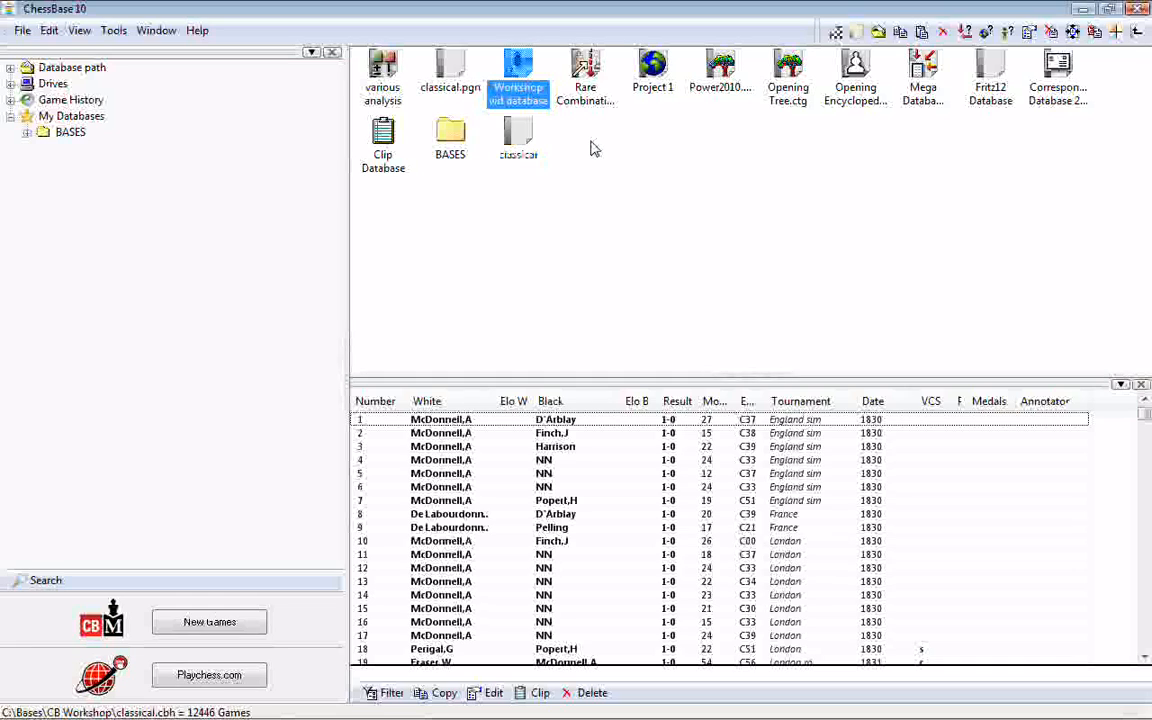
Step: Create a new database of type PGN files (*.PGN) named New Database.pgn in the CB Workshop folder
left_click(22, 31)
mouse_move(30, 50)
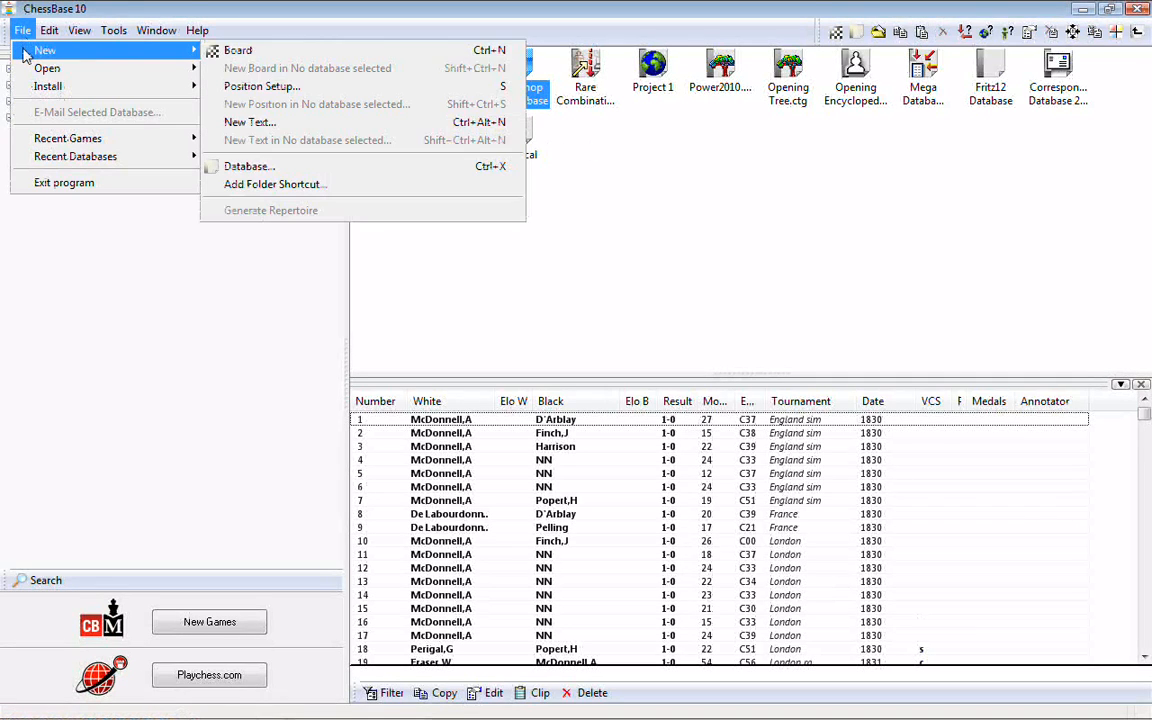
left_click(250, 167)
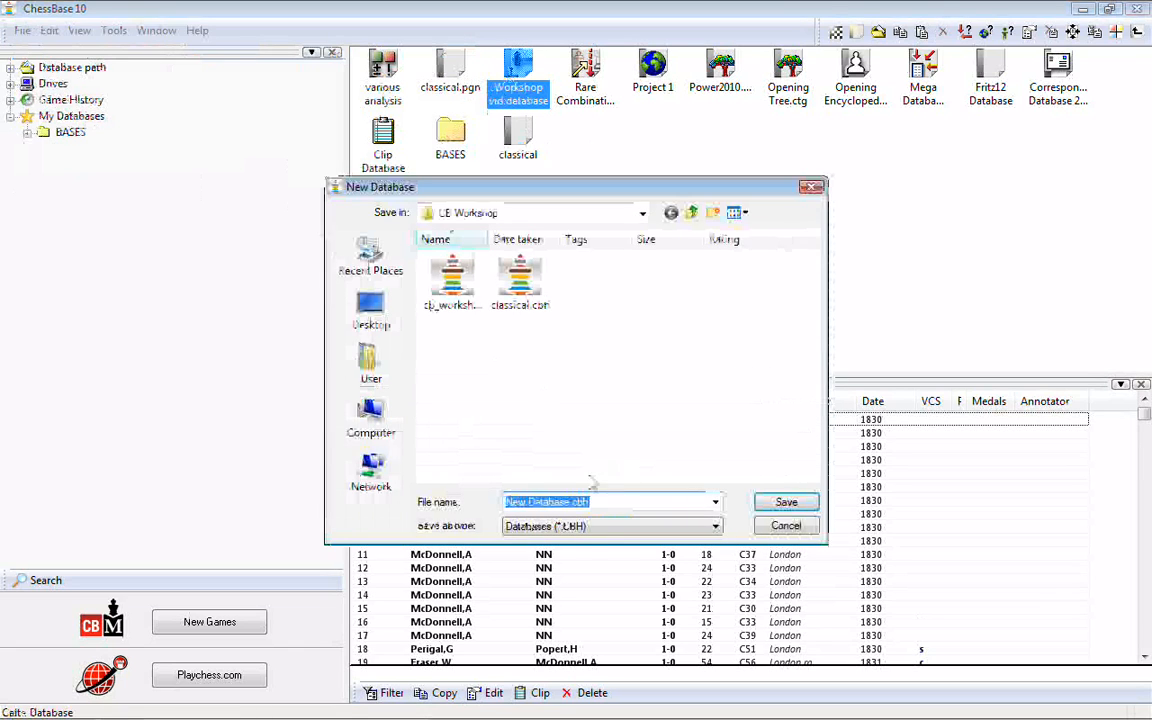
left_click(715, 526)
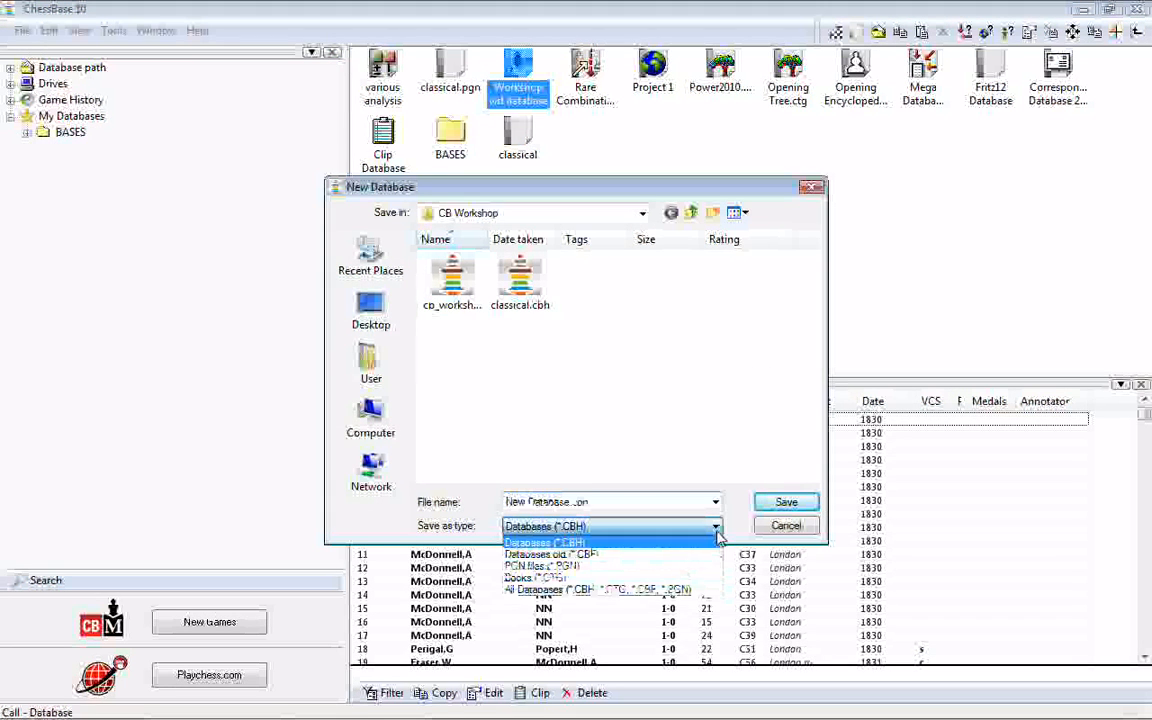
left_click(665, 567)
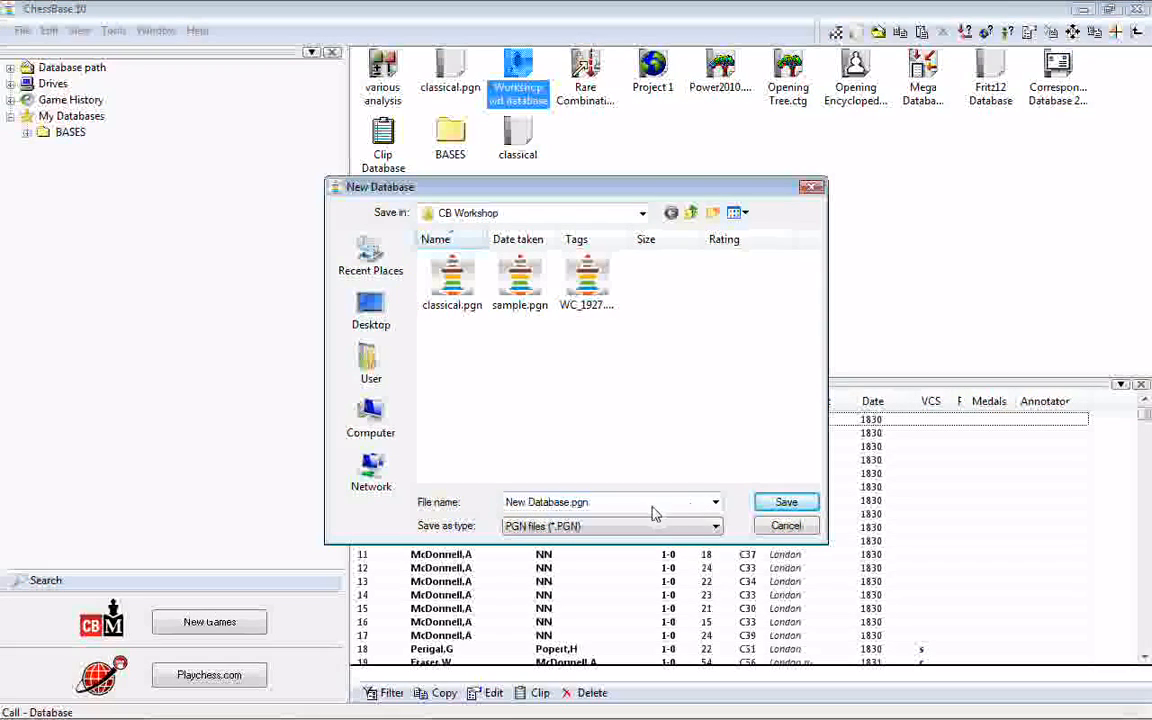
left_click(787, 503)
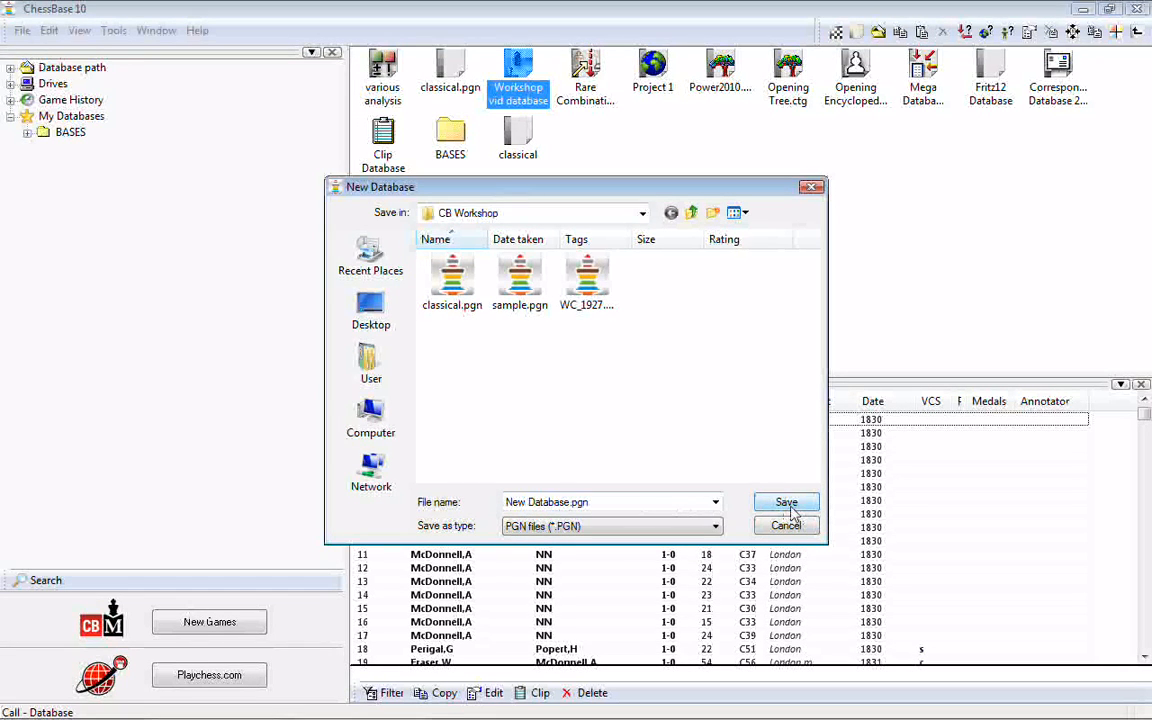
left_click(788, 505)
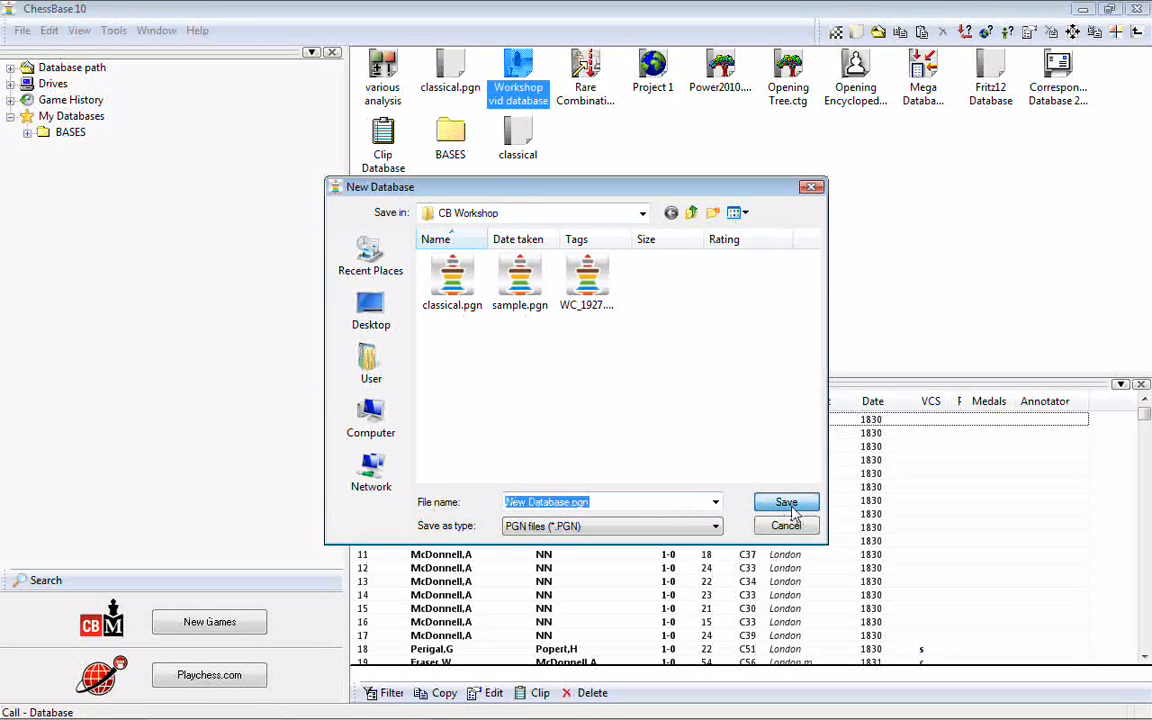
Step: Copy games 1 to 12446 from the ChessBase-format classical database into New Database.pgn
left_click(517, 145)
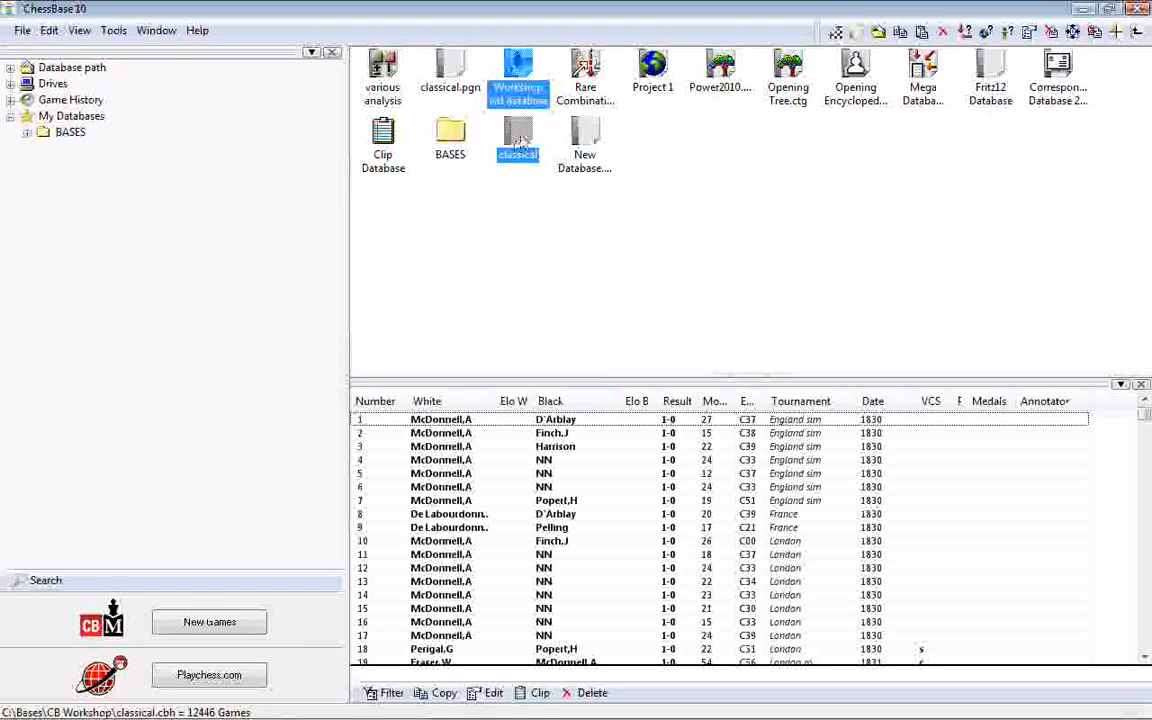
left_click(443, 78)
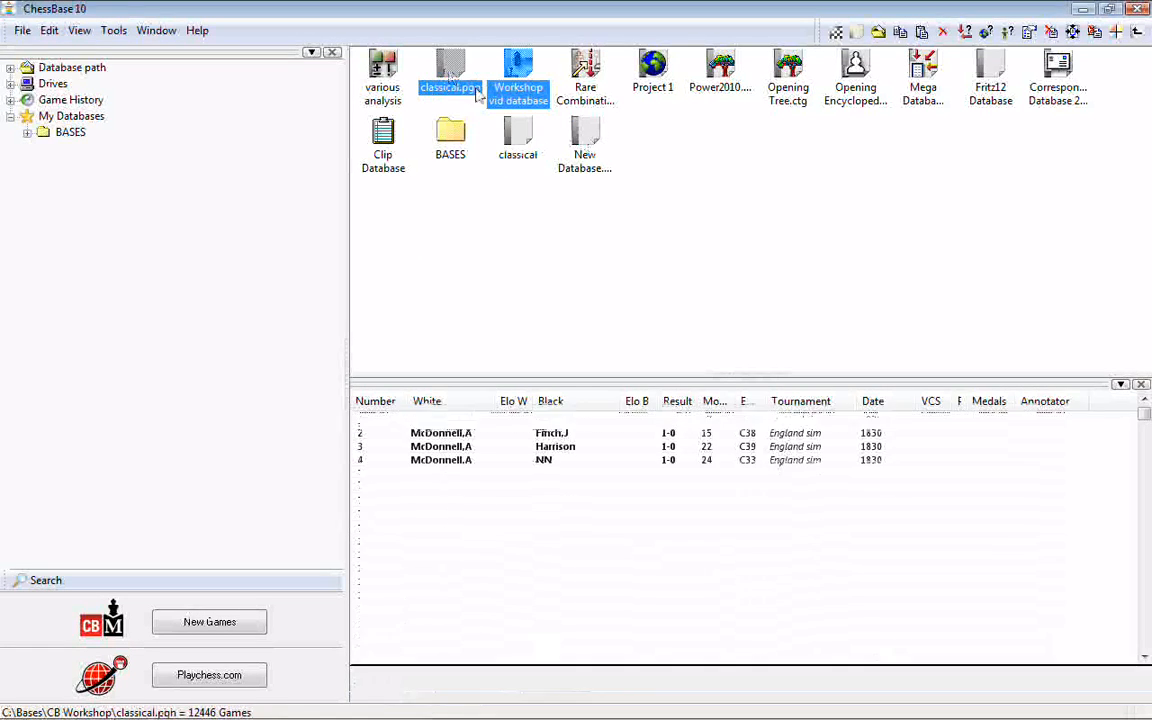
left_click(518, 142)
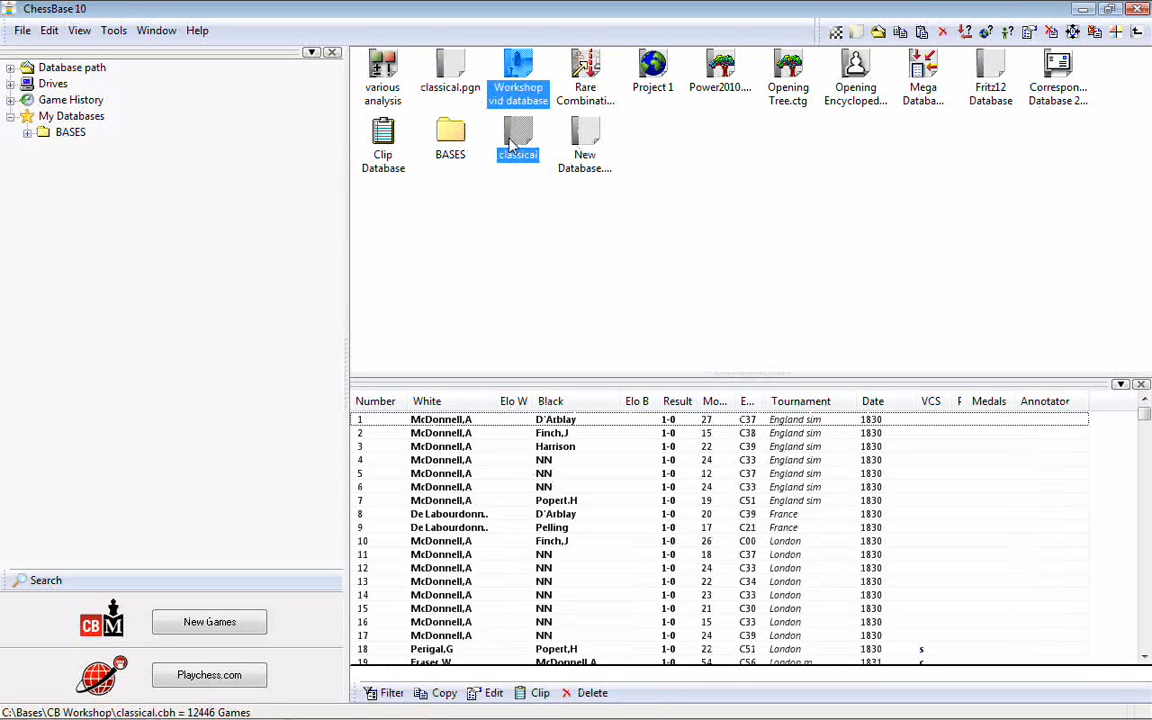
left_click_drag(565, 143, 584, 142)
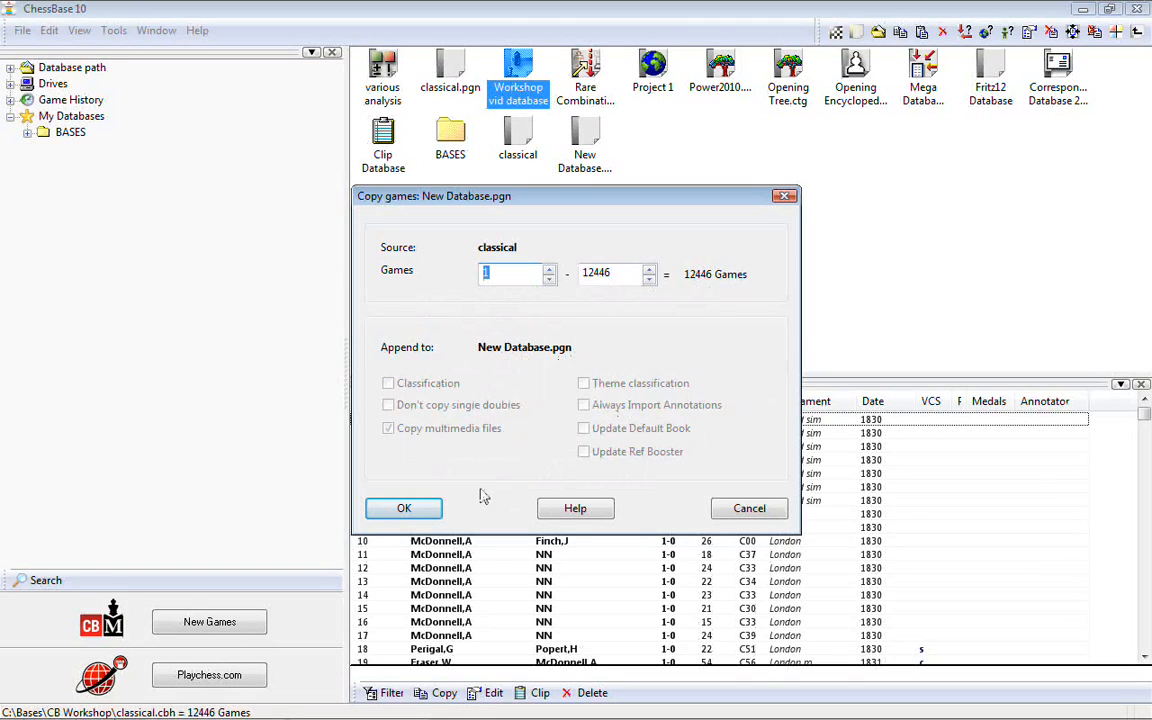
left_click(441, 512)
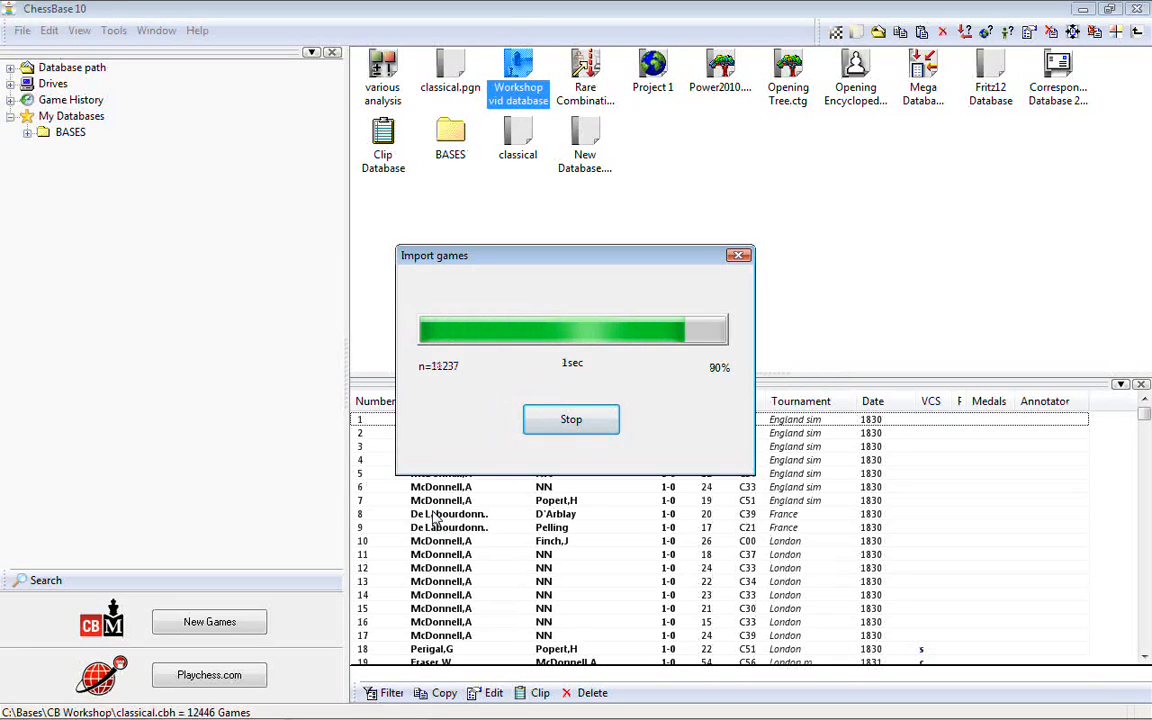
Step: Open New Database.pgn, look through its list of copied games, and close it
left_click(590, 148)
double_click(590, 148)
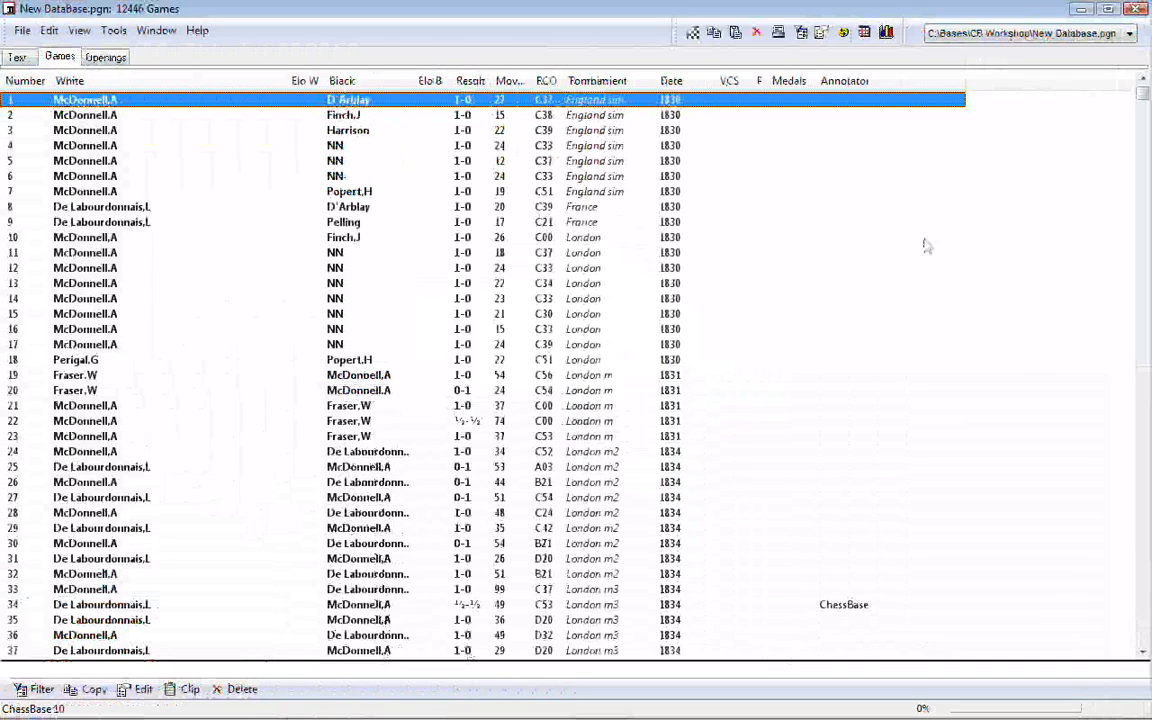
left_click(1136, 12)
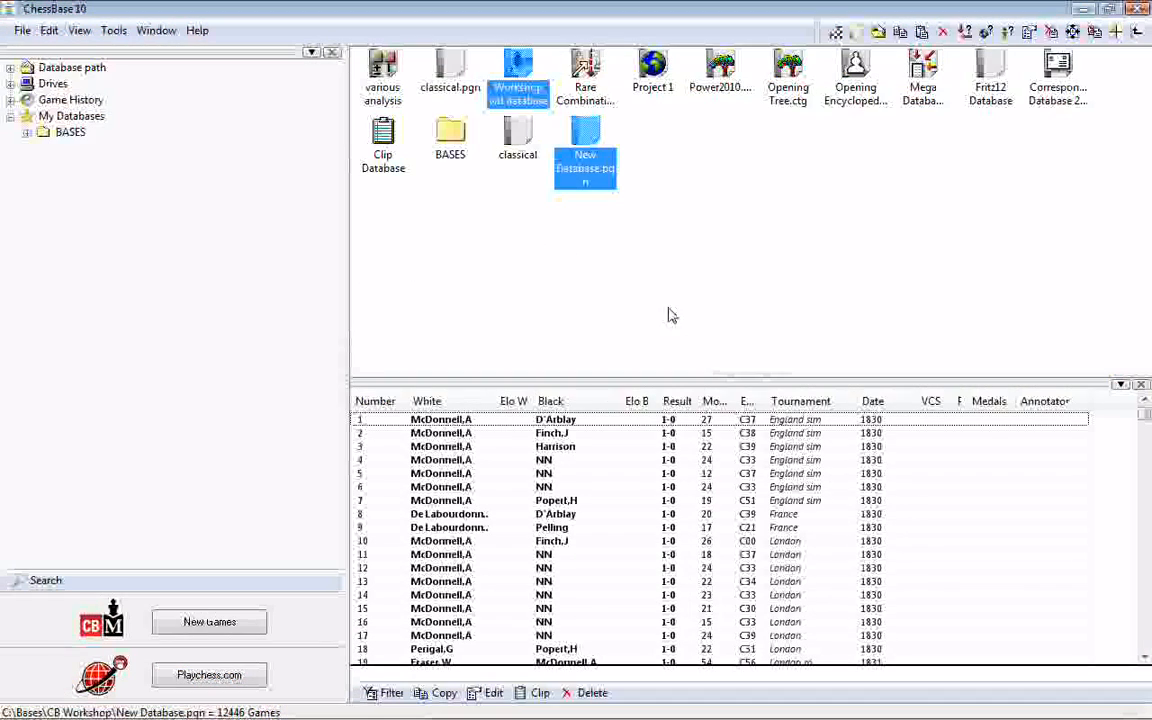